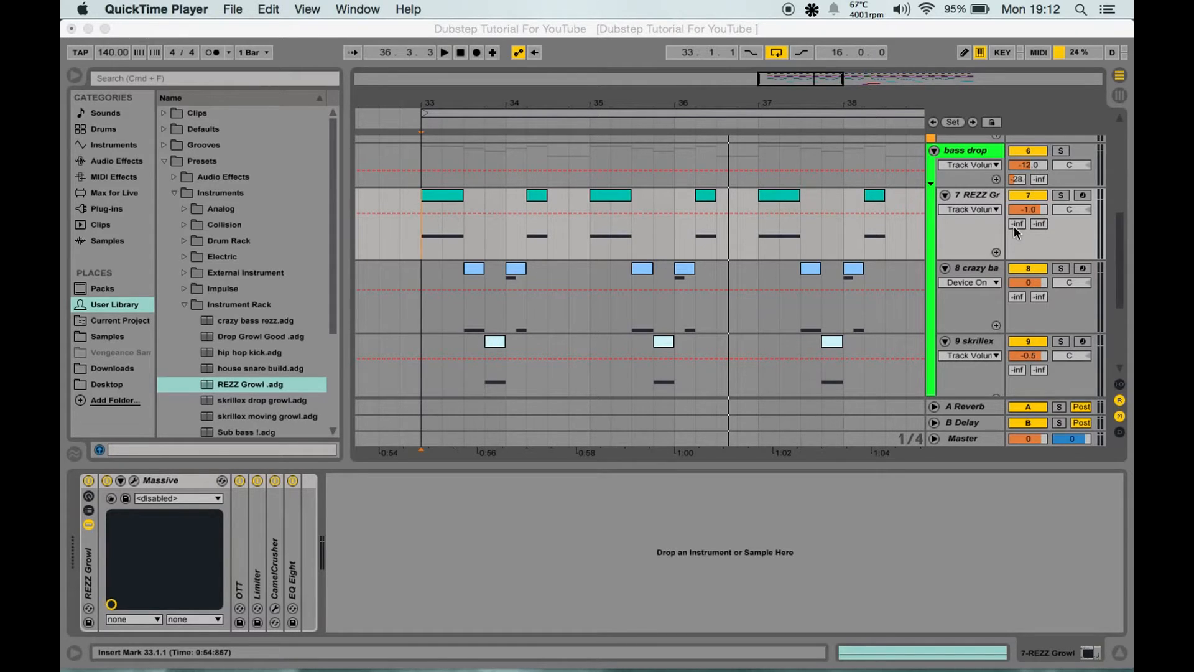
- Solo the REZZ Growl track and audition its clips from bar 33
left_click(1065, 196)
left_click(1061, 195)
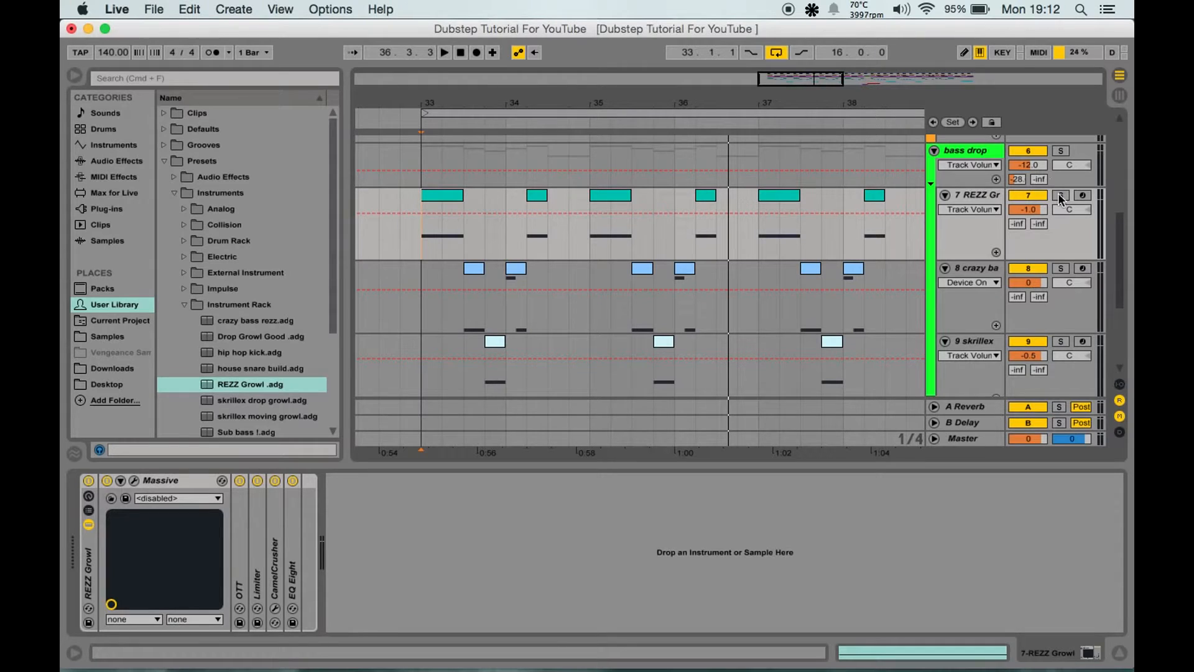
left_click(434, 214)
key("space")
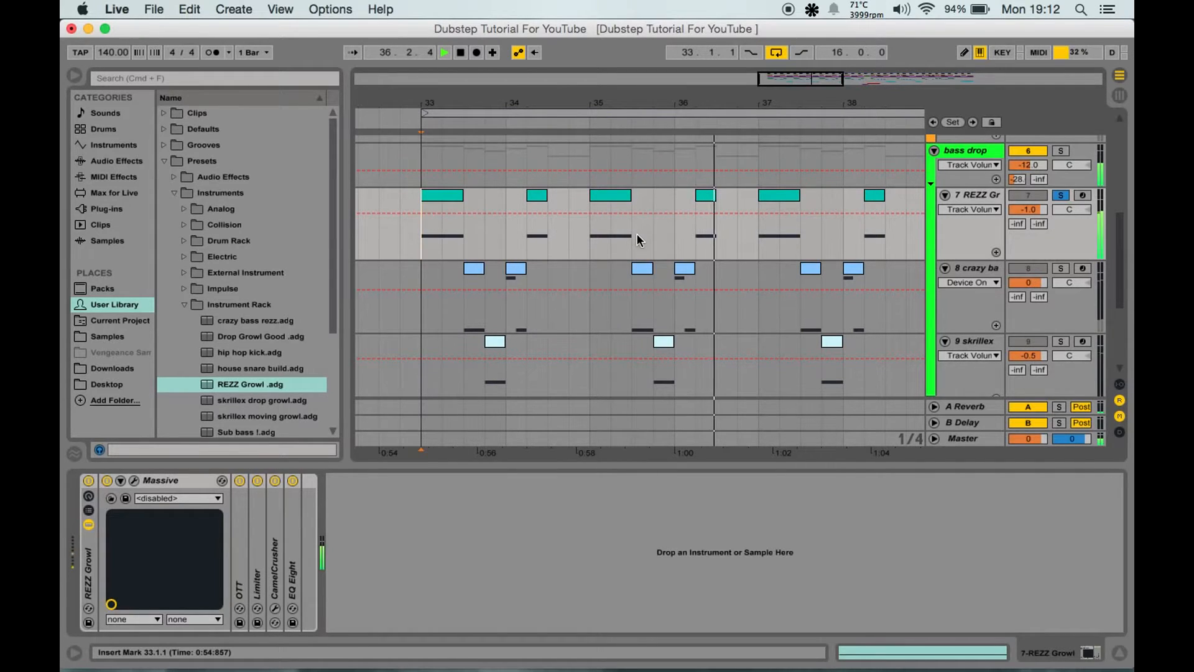
key("space")
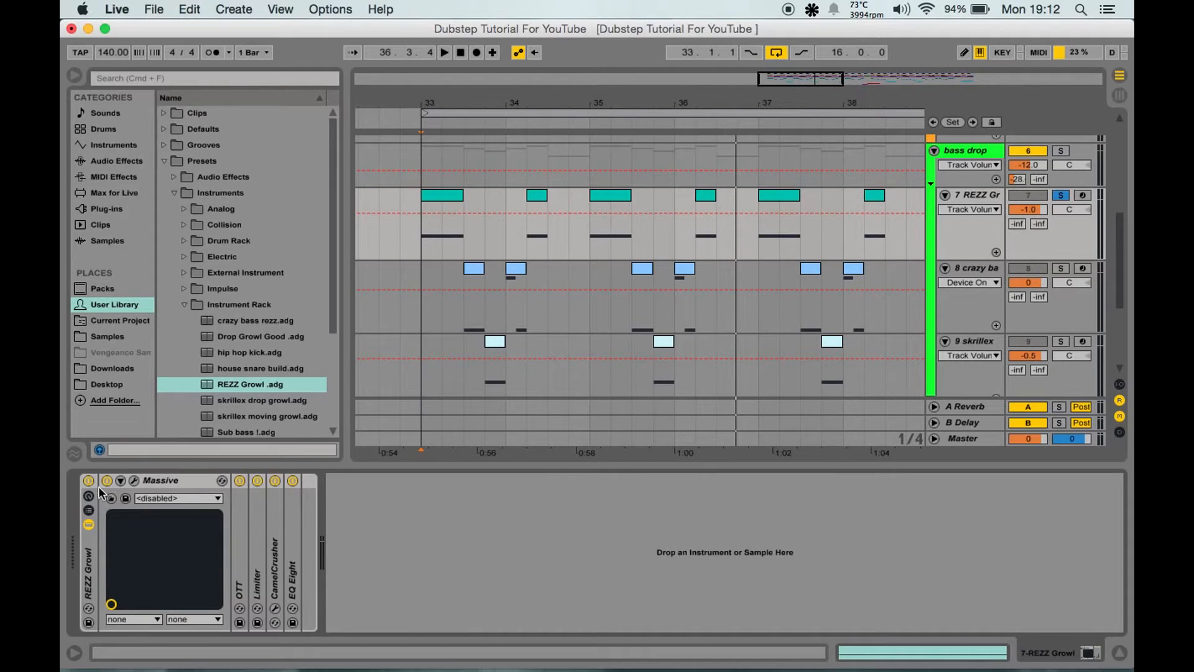
- Open the Massive synth on the REZZ Growl track and examine its Voicing, 4 Env and 5 Perf settings
left_click(136, 480)
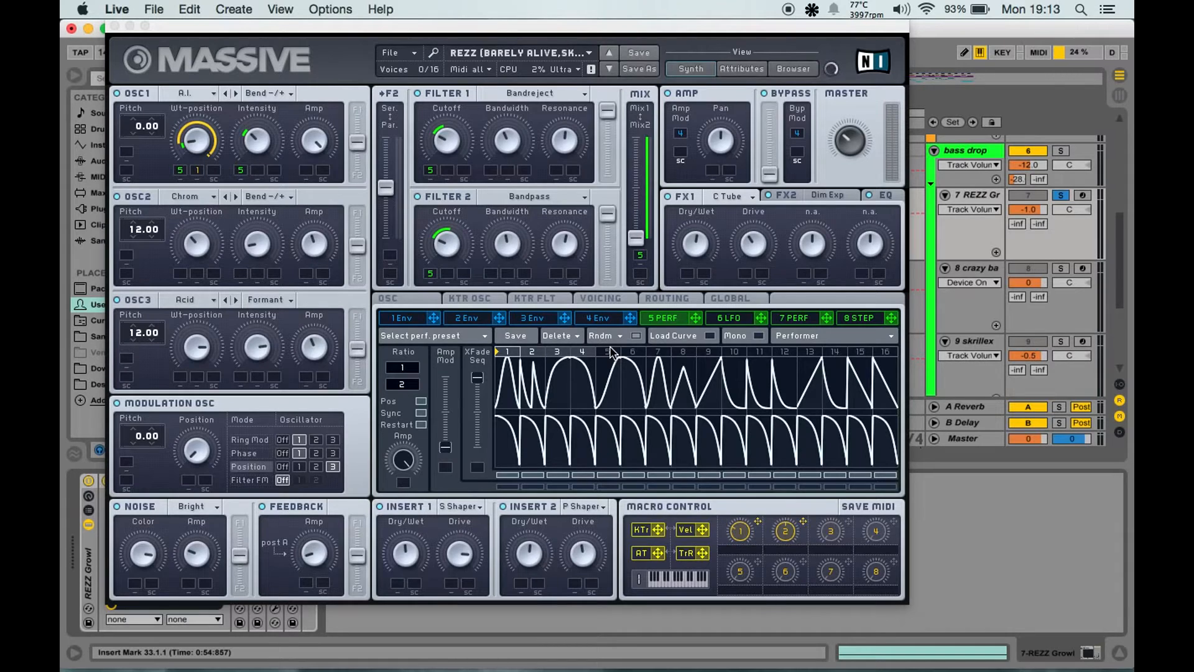
left_click(602, 302)
left_click(602, 298)
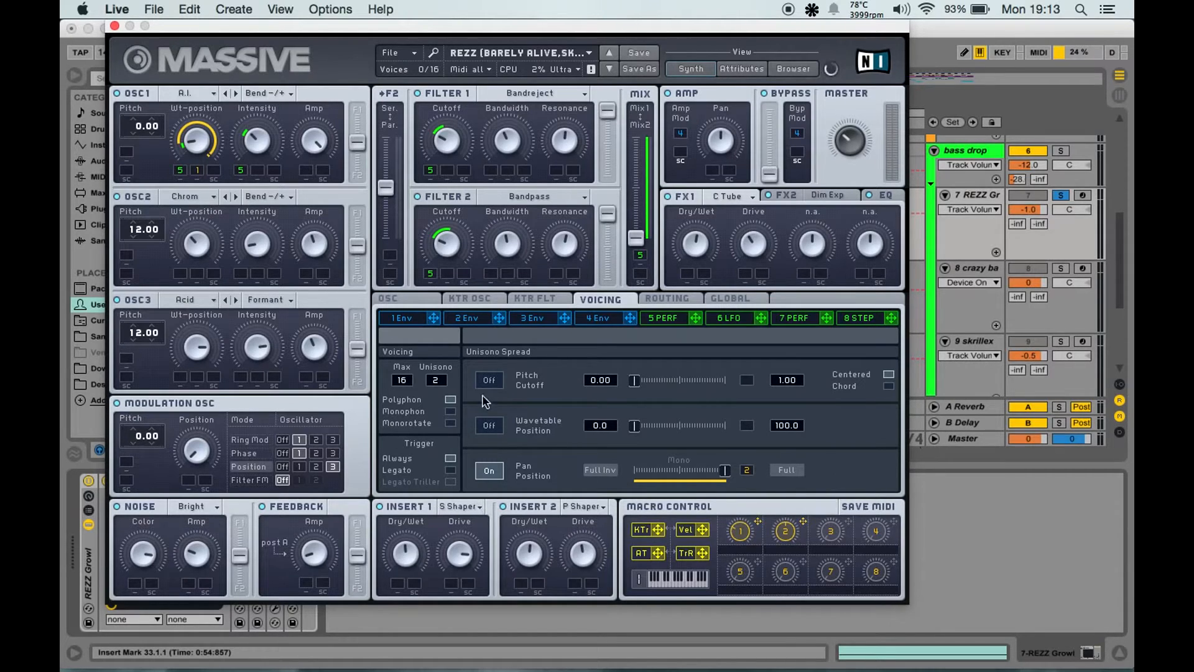
left_click(603, 322)
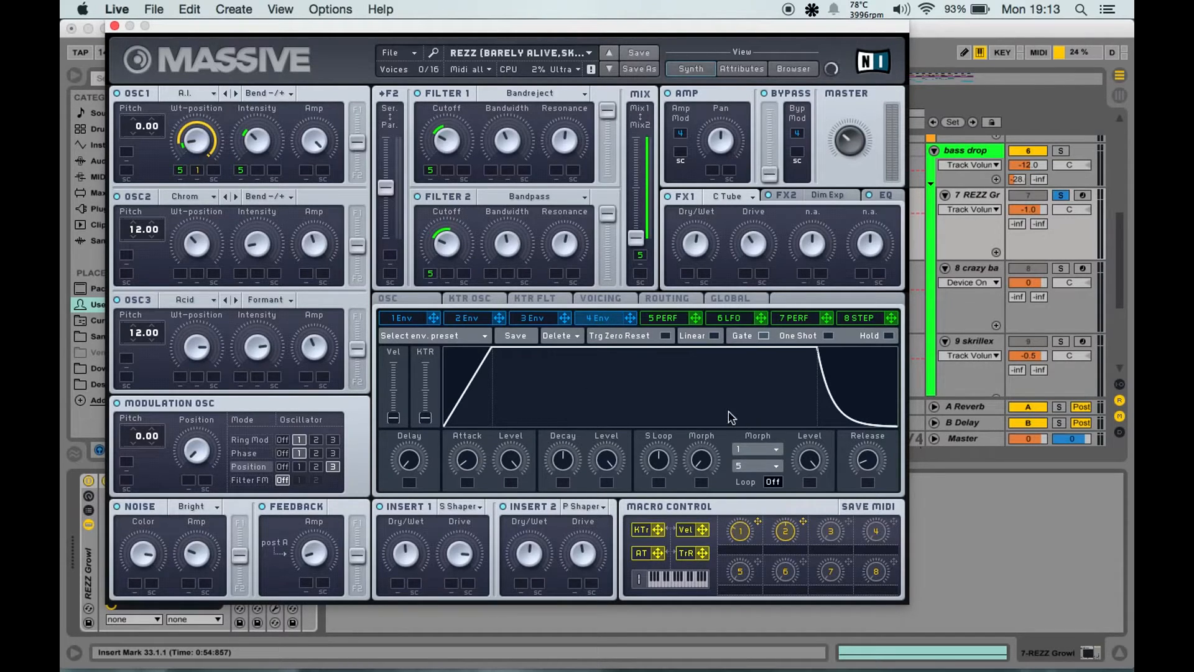
left_click(663, 318)
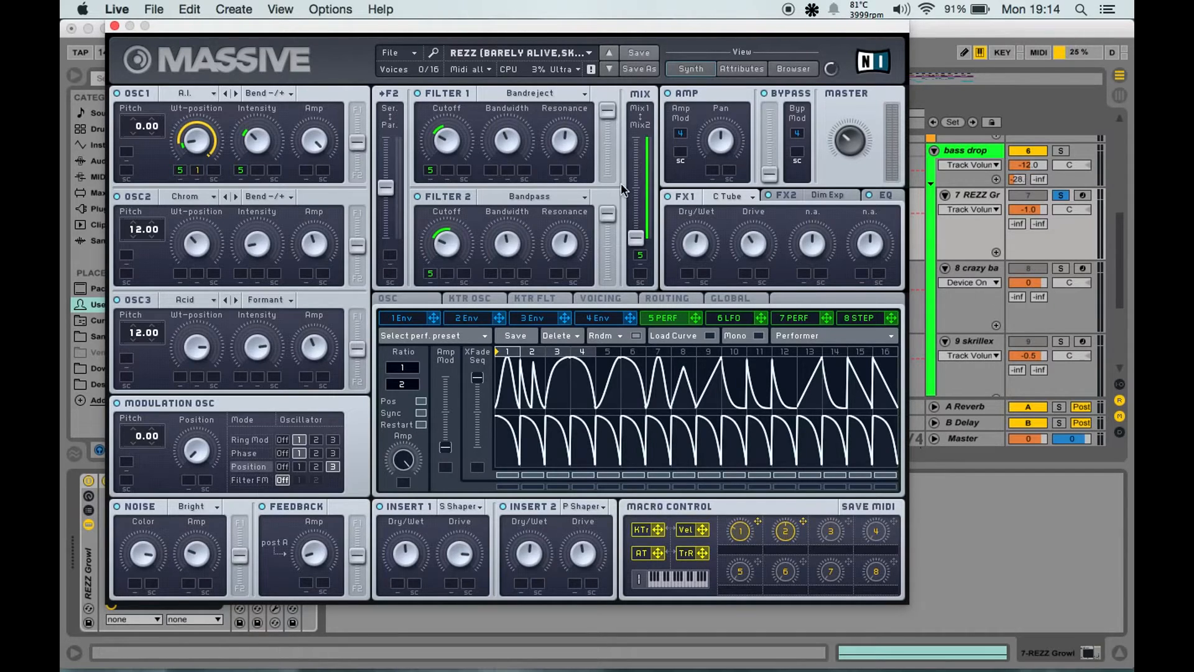
- Switch off Massive's Filter 1, FX1, FX2, EQ, Modulation Osc, Noise, Insert 1 and Insert 2 modules
left_click(416, 93)
left_click(668, 196)
left_click(768, 195)
left_click(870, 196)
left_click(116, 403)
left_click(117, 507)
left_click(380, 507)
left_click(503, 507)
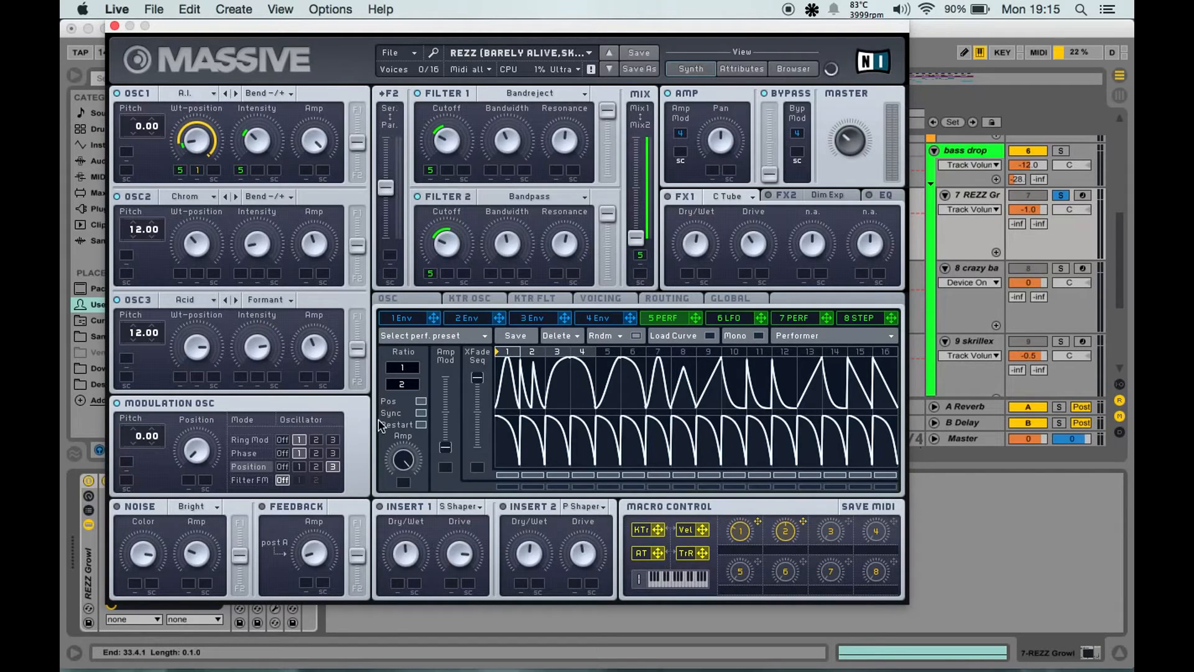
- Examine the Ring Mod, Phase and Position settings of the modulation oscillator
left_click(258, 440)
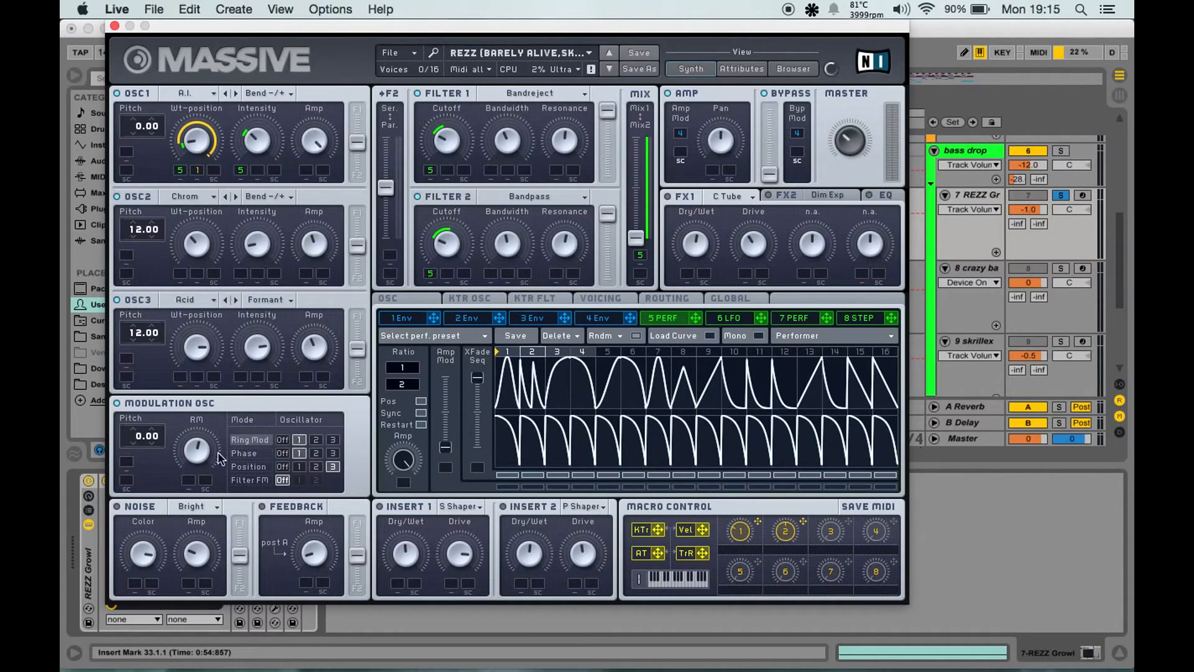
left_click(255, 454)
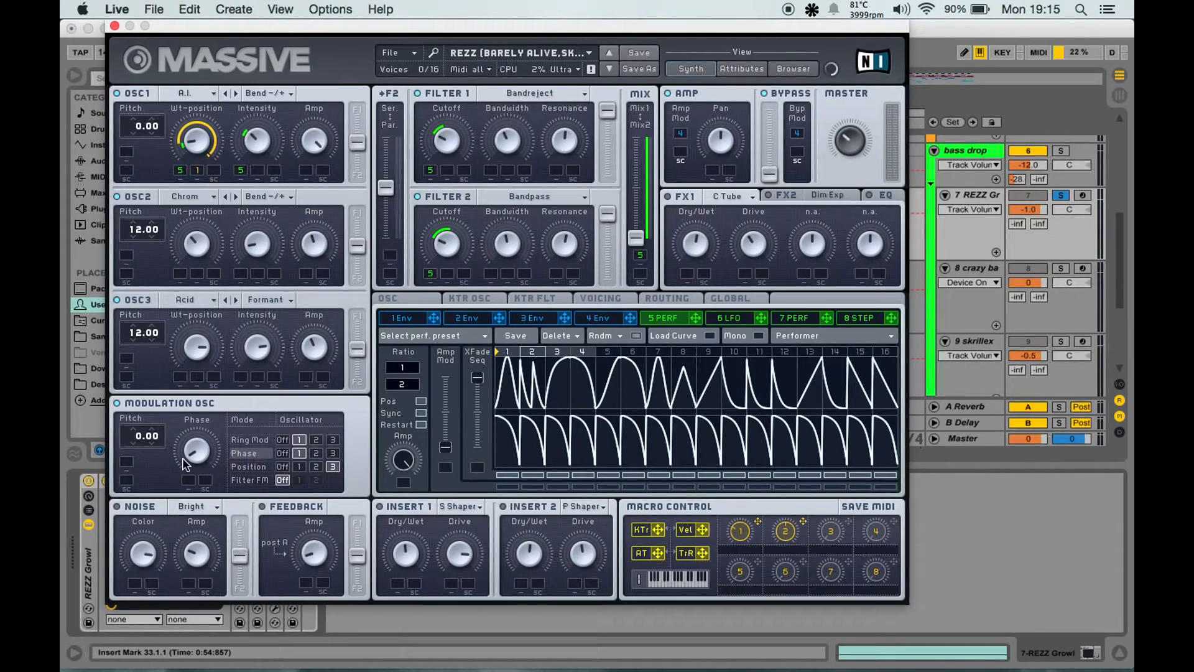
left_click(250, 467)
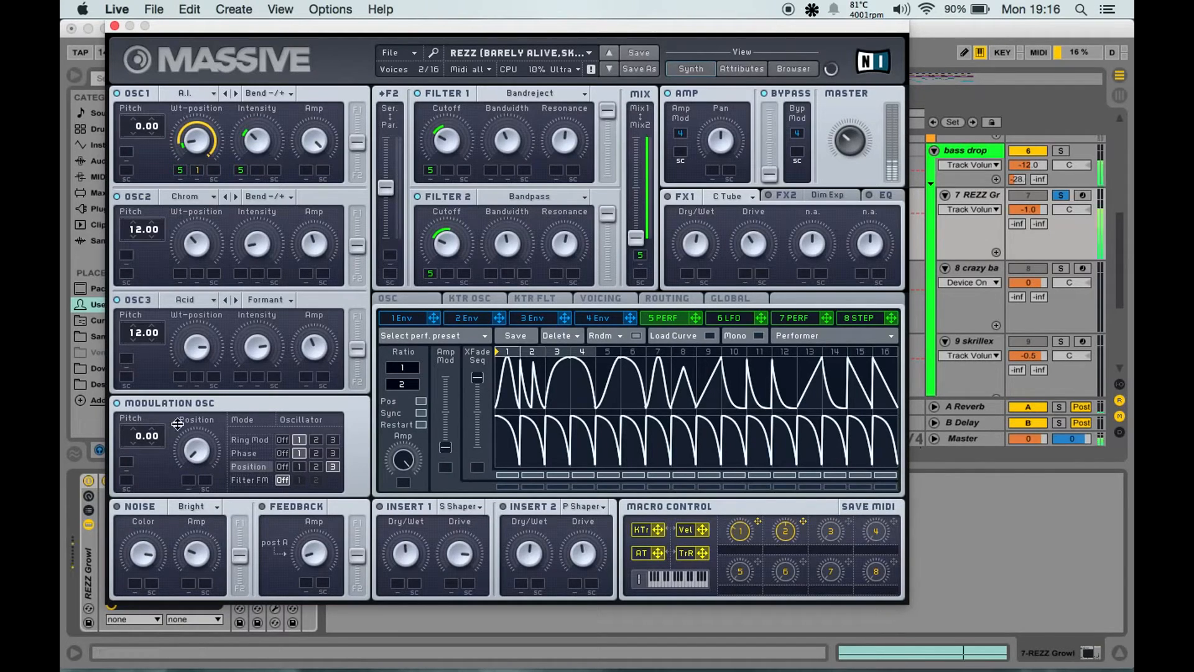
- Switch on the Noise, Feedback, Insert 1 and Insert 2 modules, with Parabolic Shaper as the Insert 2 effect
left_click(118, 506)
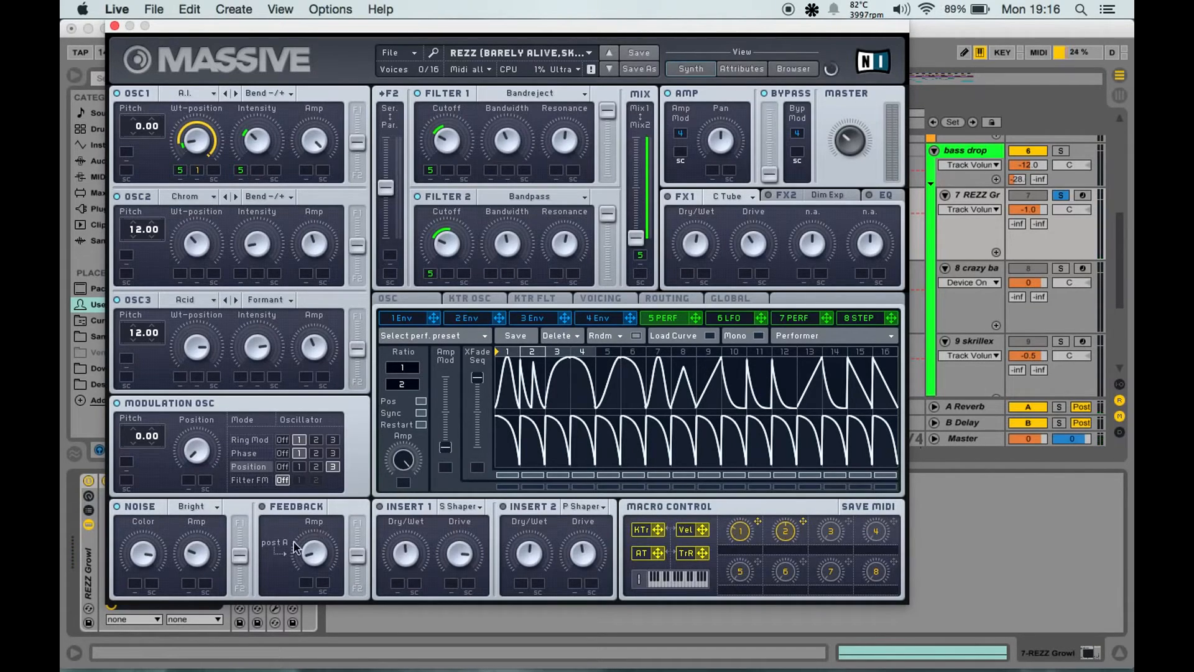
left_click(262, 506)
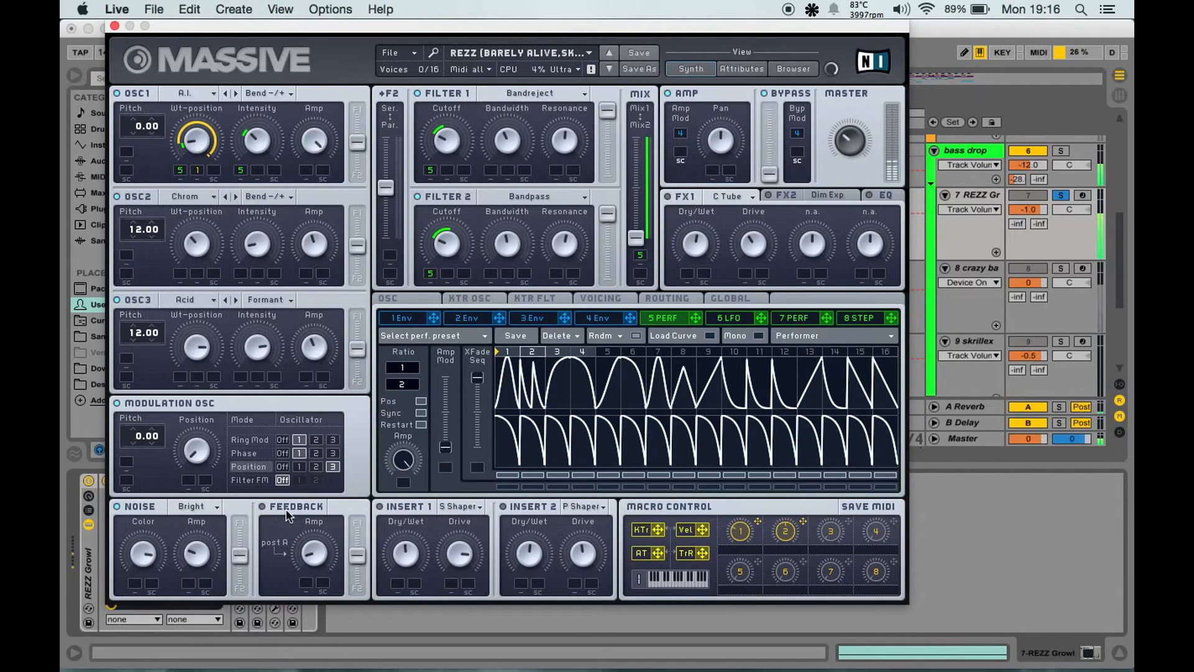
left_click(380, 507)
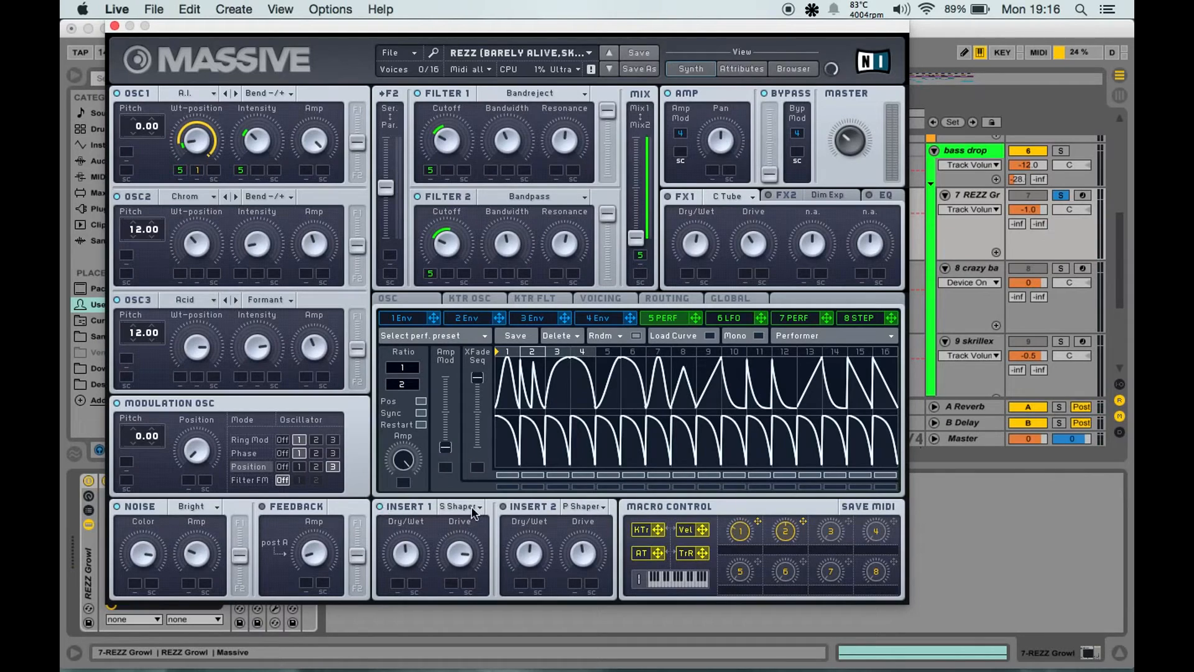
left_click(503, 509)
left_click(584, 507)
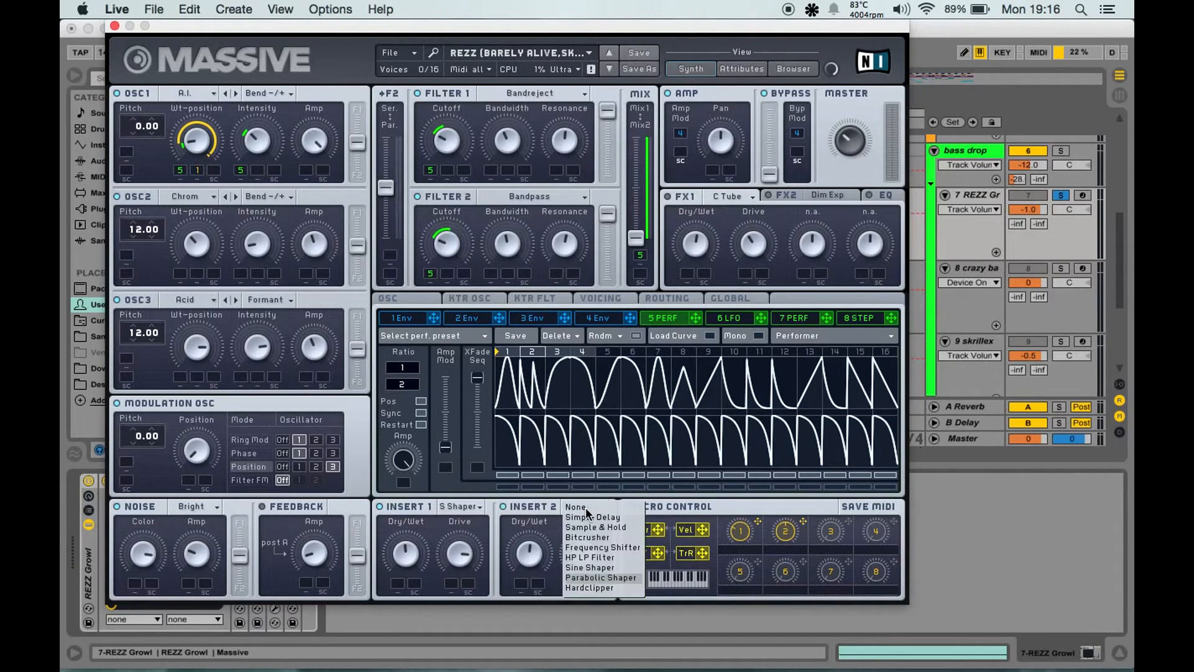
left_click(590, 575)
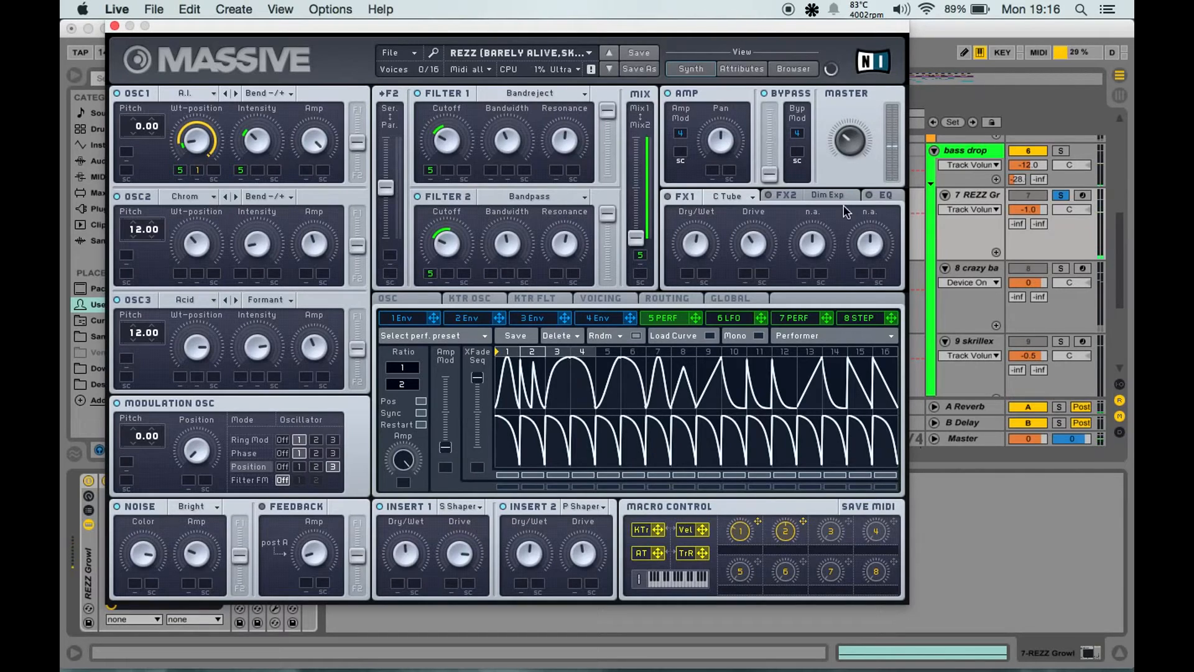
- Set FX1 to Classic Tube and bring up the FX2 Dimension Expander and EQ settings
left_click(737, 199)
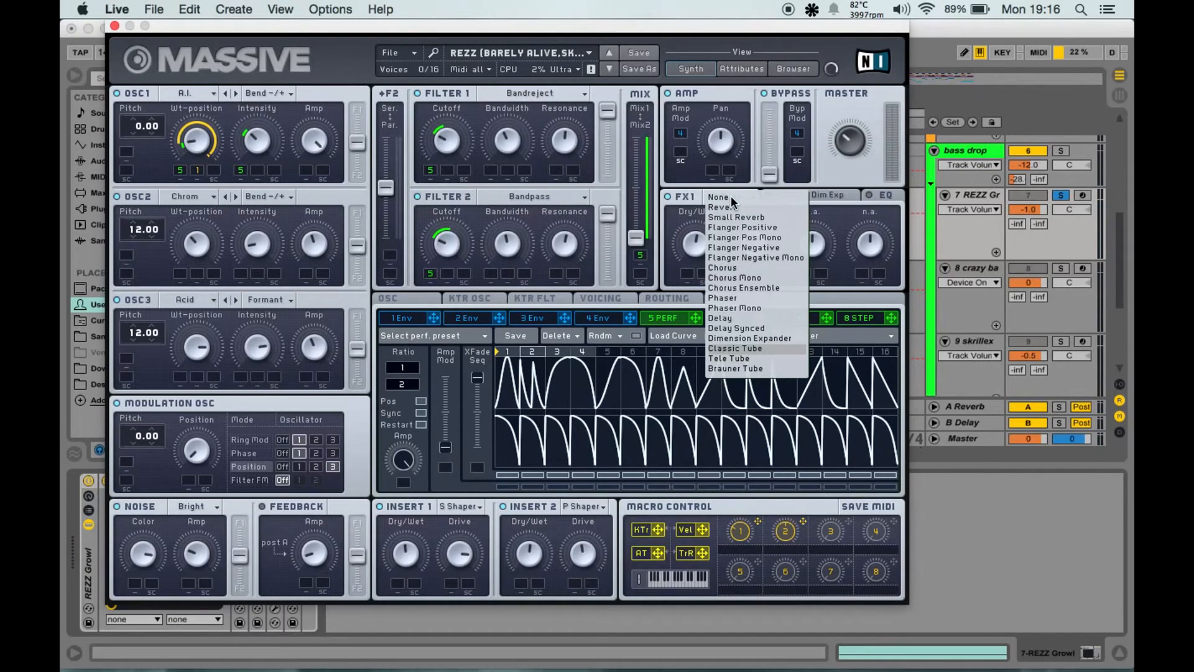
left_click(732, 198)
left_click(734, 198)
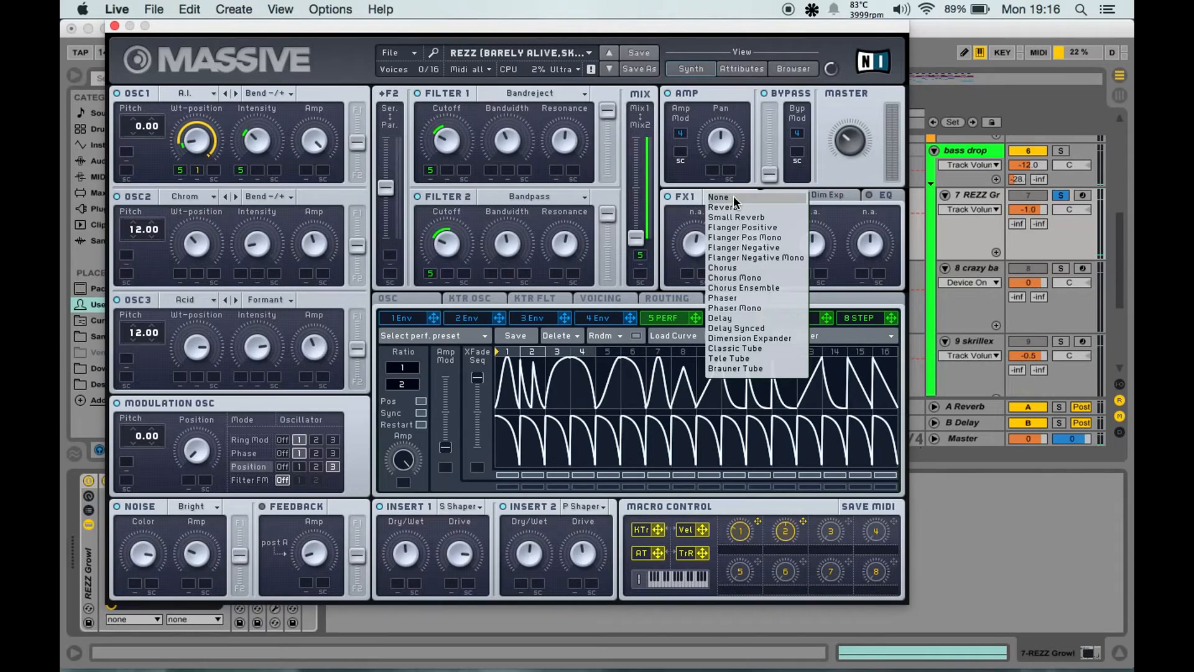
left_click(744, 348)
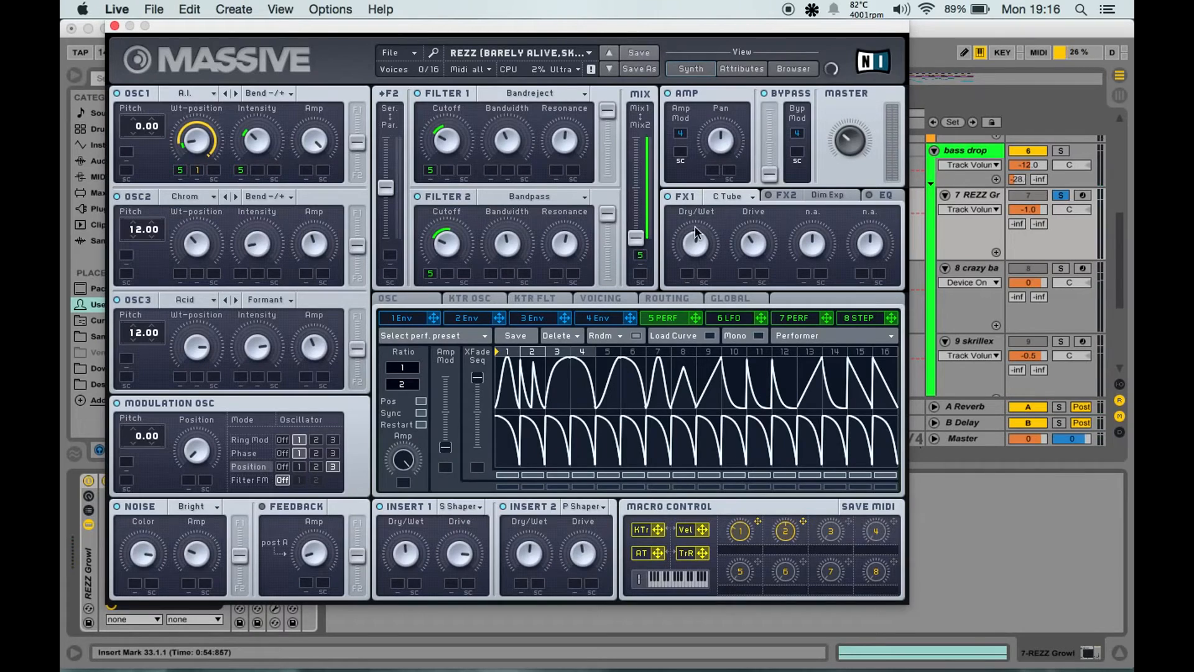
left_click(811, 198)
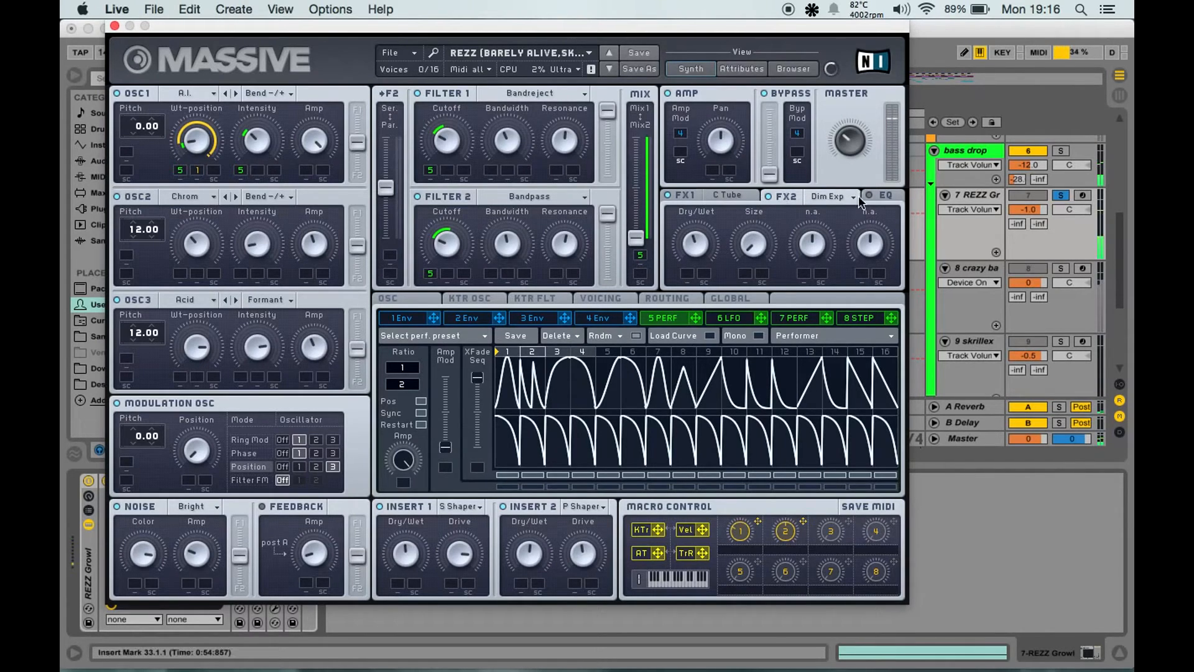
left_click(880, 197)
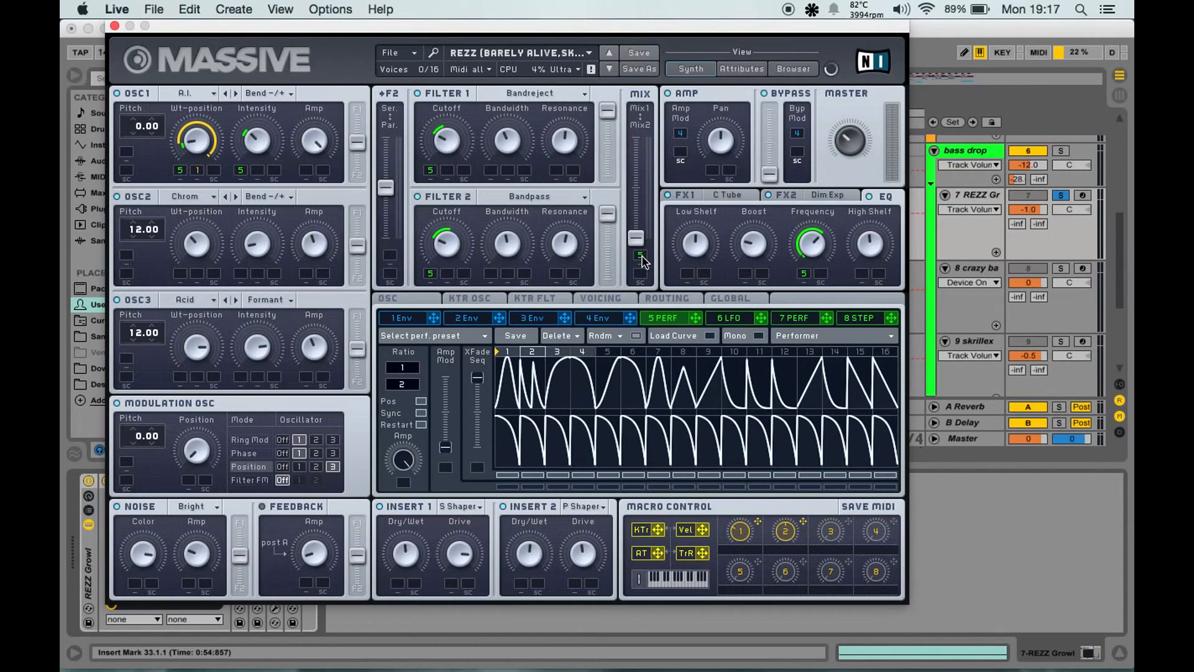
- Try the filter Mix fader at its upper end and return it to its low position
left_click_drag(643, 261, 650, 206)
left_click_drag(635, 236, 640, 7)
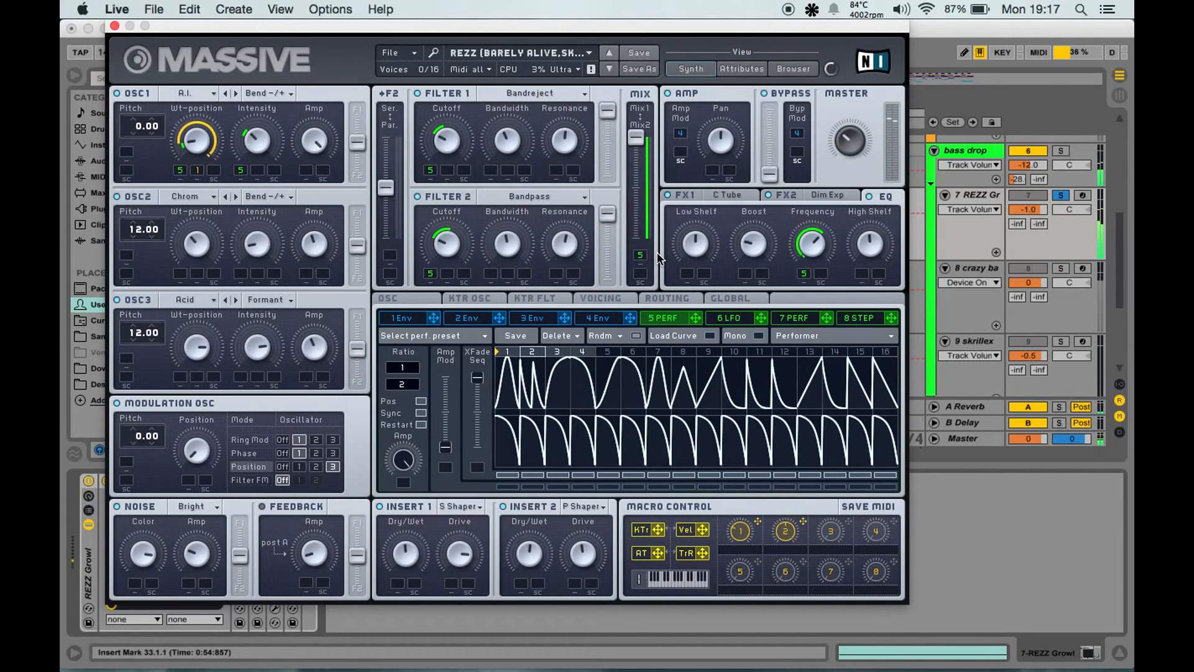
left_click_drag(635, 138, 637, 249)
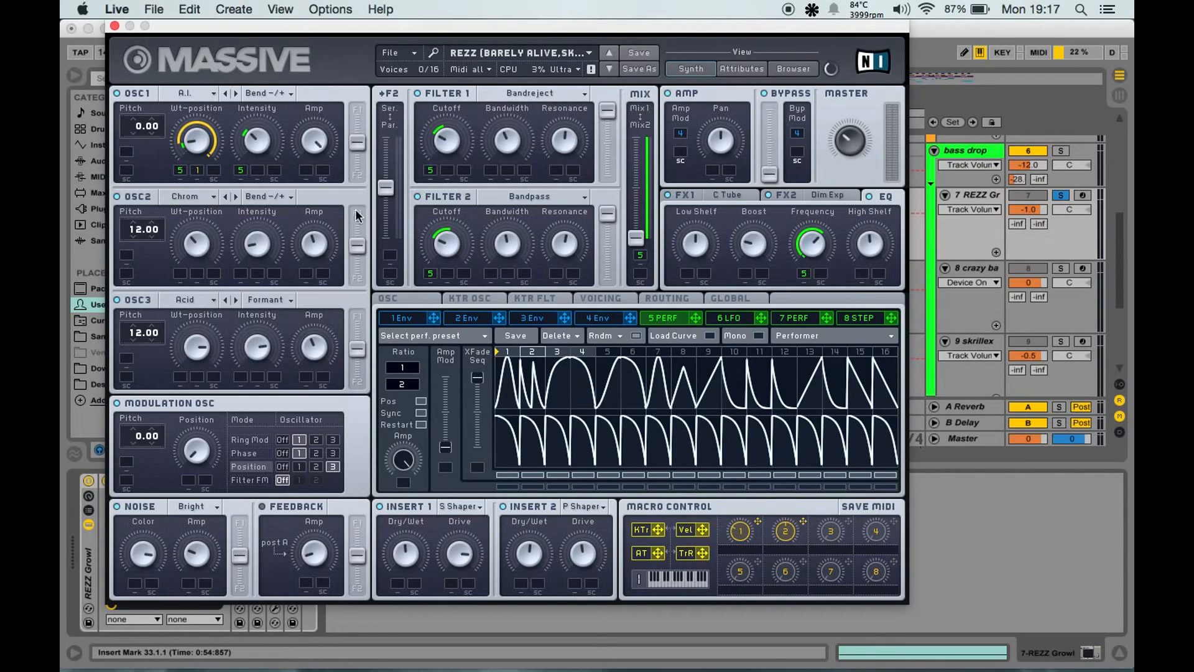
- View Massive's OSC page with the pitchbend, phase and vibrato settings, and close the synth window
key("space")
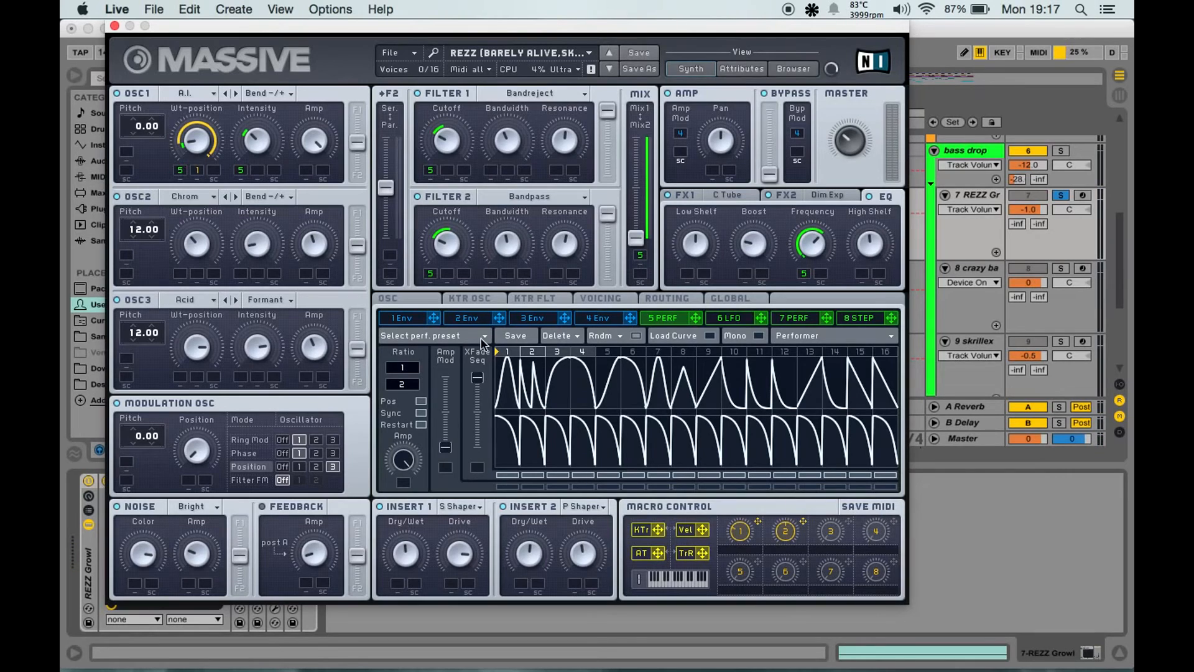
left_click(423, 300)
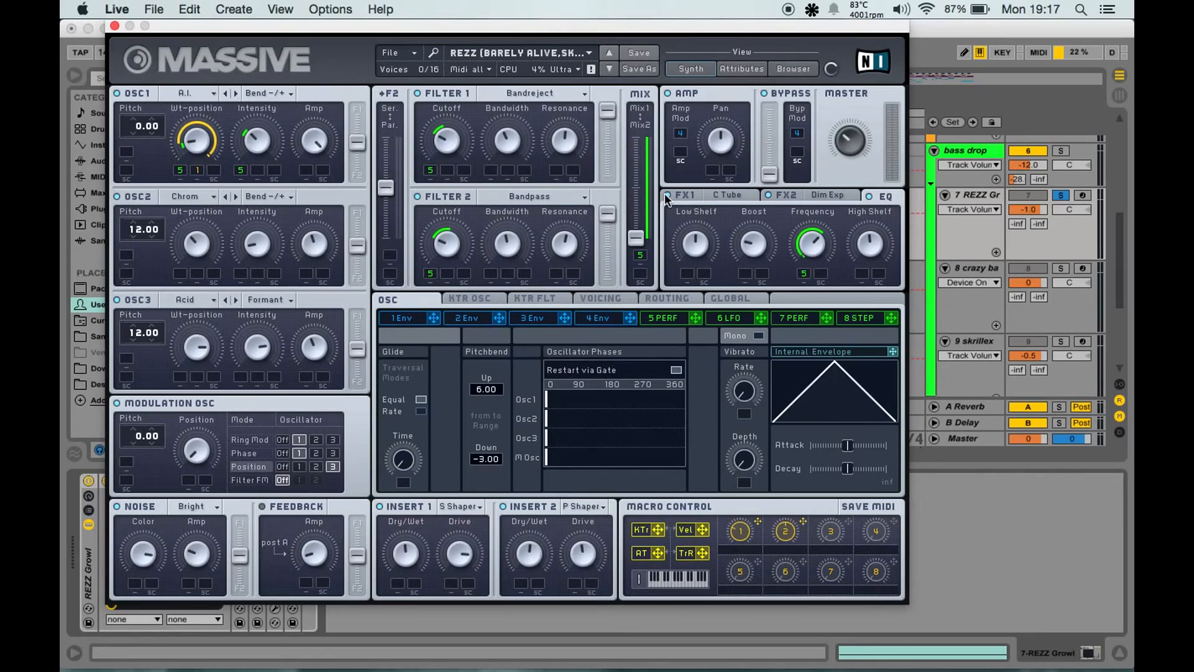
left_click(115, 26)
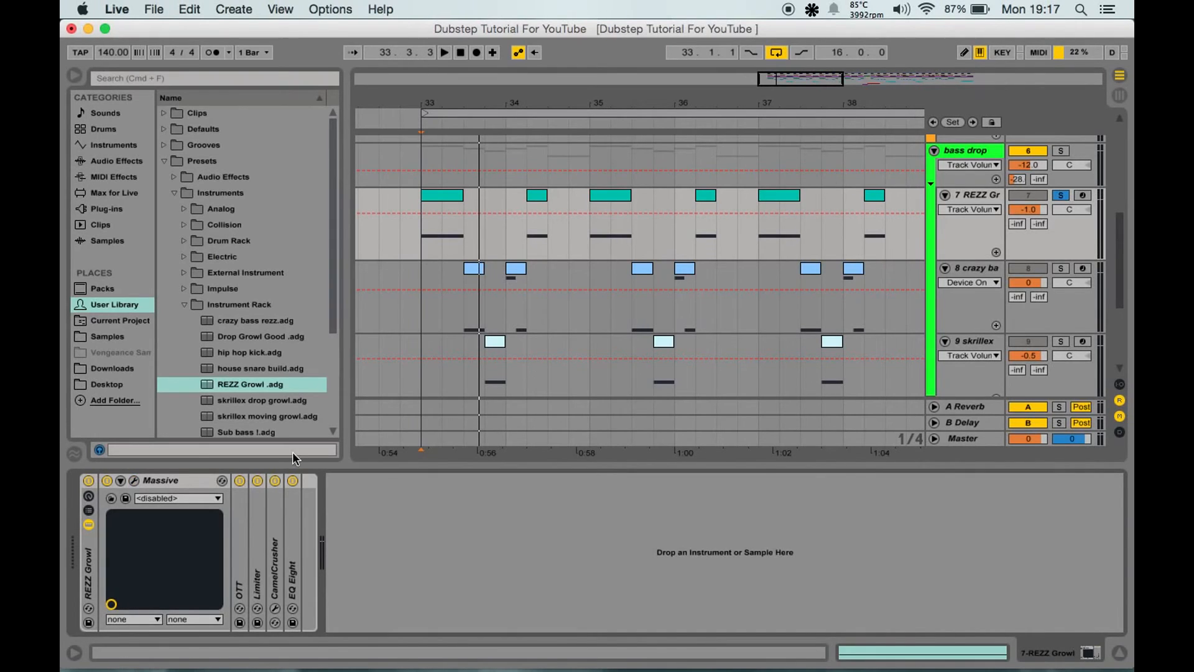
- Expand the OTT, Limiter, CamelCrusher and EQ Eight devices in the REZZ Growl rack
double_click(239, 547)
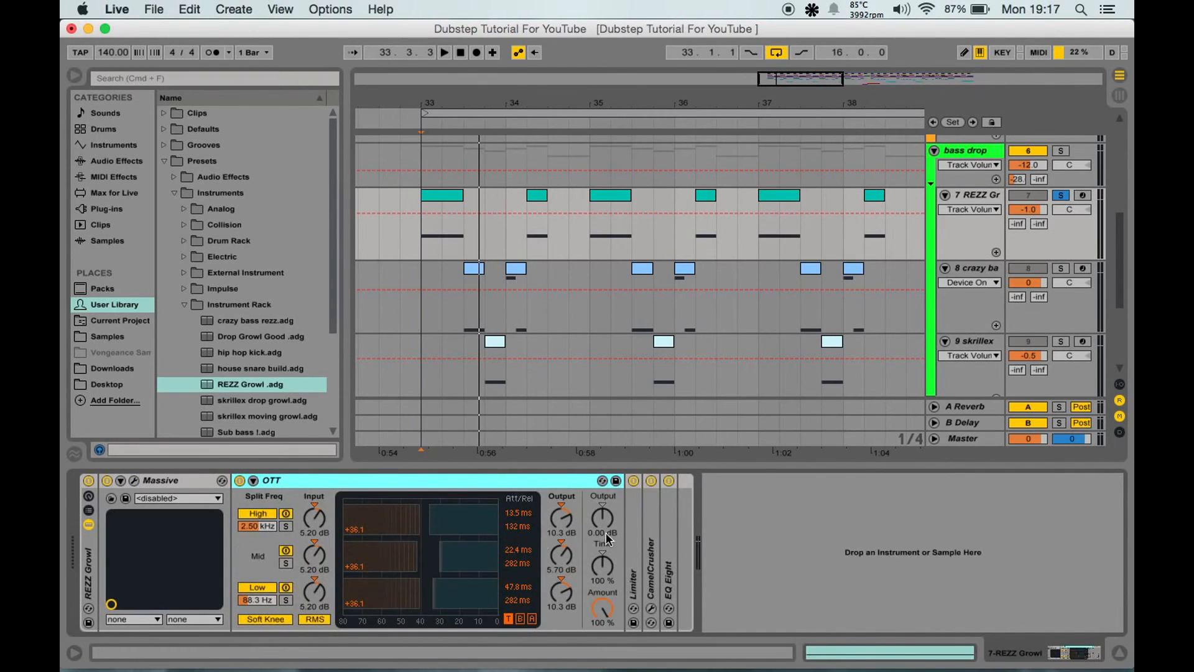
double_click(630, 530)
left_click(729, 533)
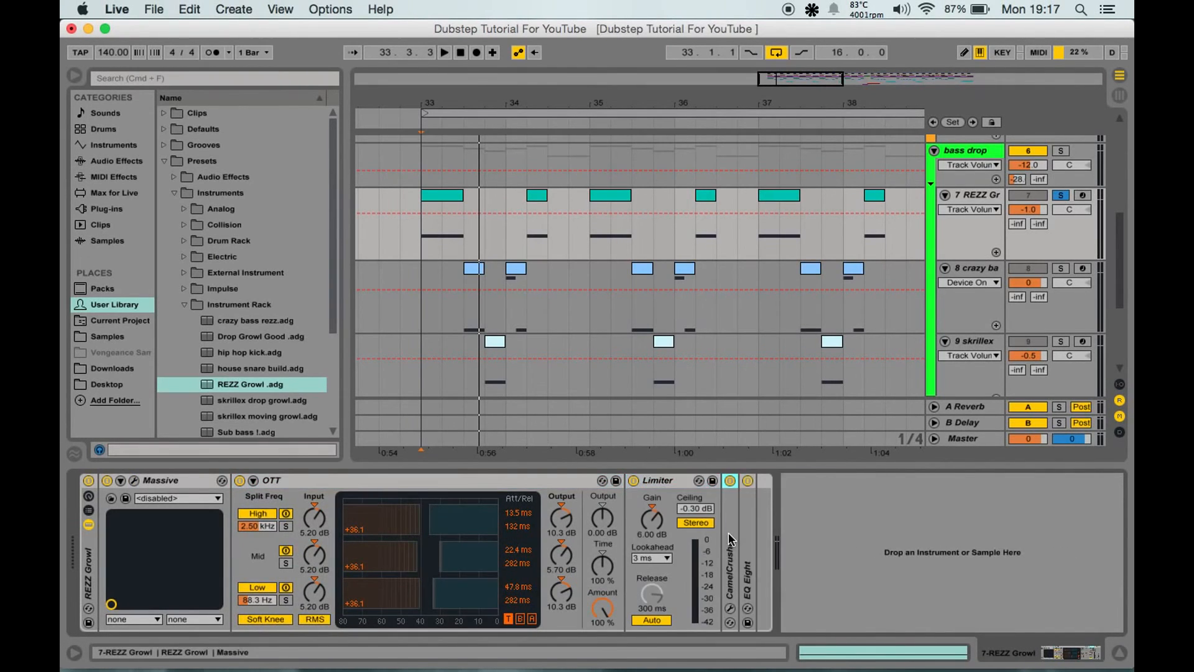
double_click(728, 533)
double_click(864, 536)
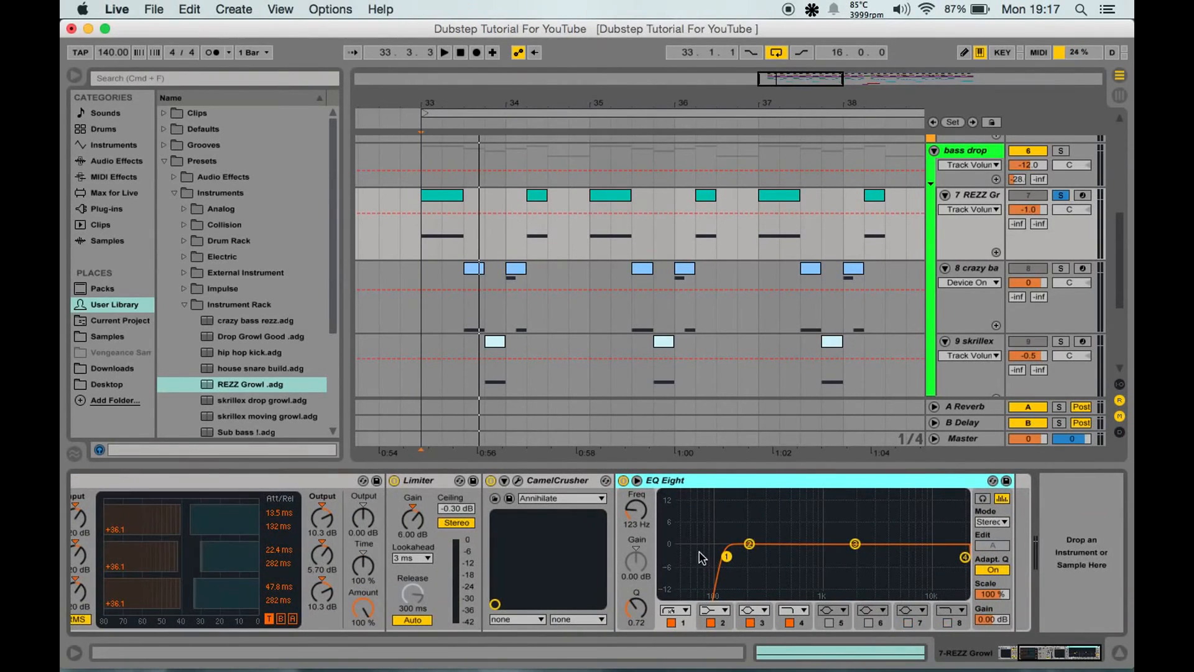
left_click(967, 209)
left_click(894, 230)
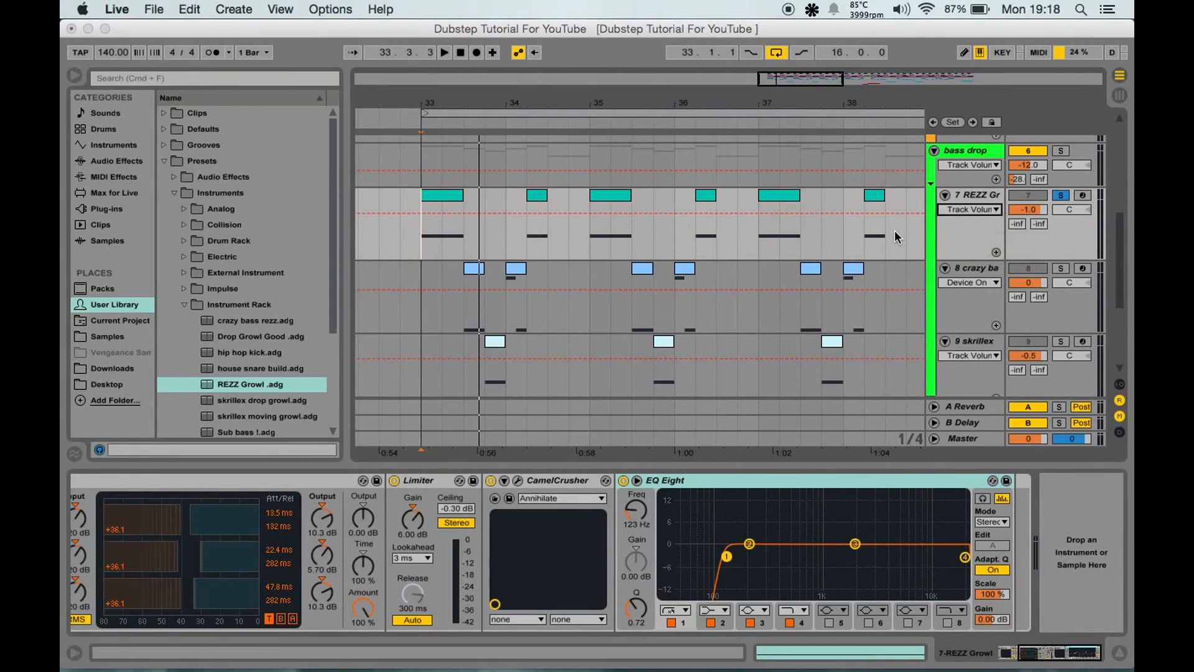
scroll(831, 238, "left", 5)
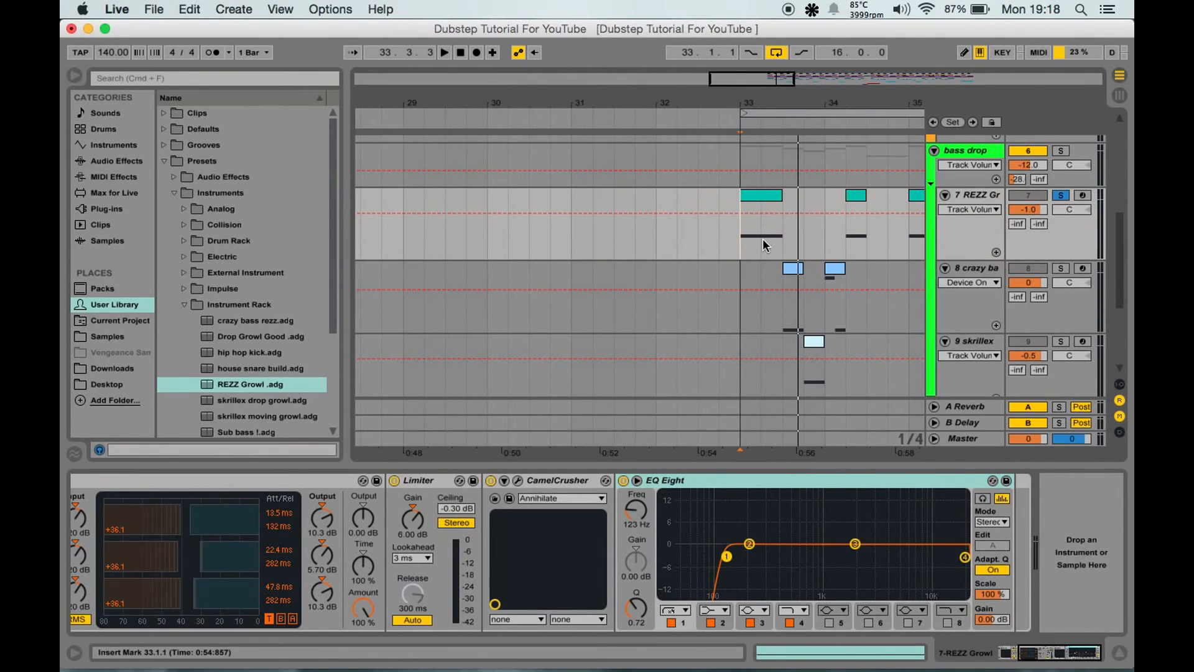
scroll(762, 237, "left", 1)
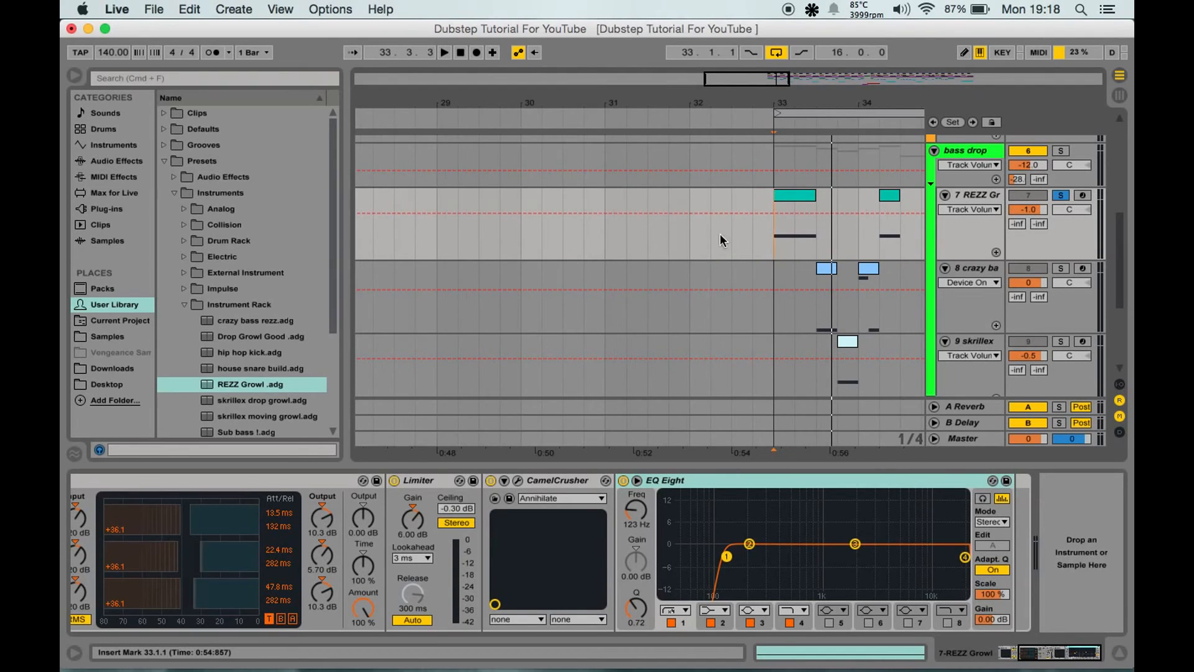
scroll(775, 245, "right", 2)
scroll(775, 245, "right", 4)
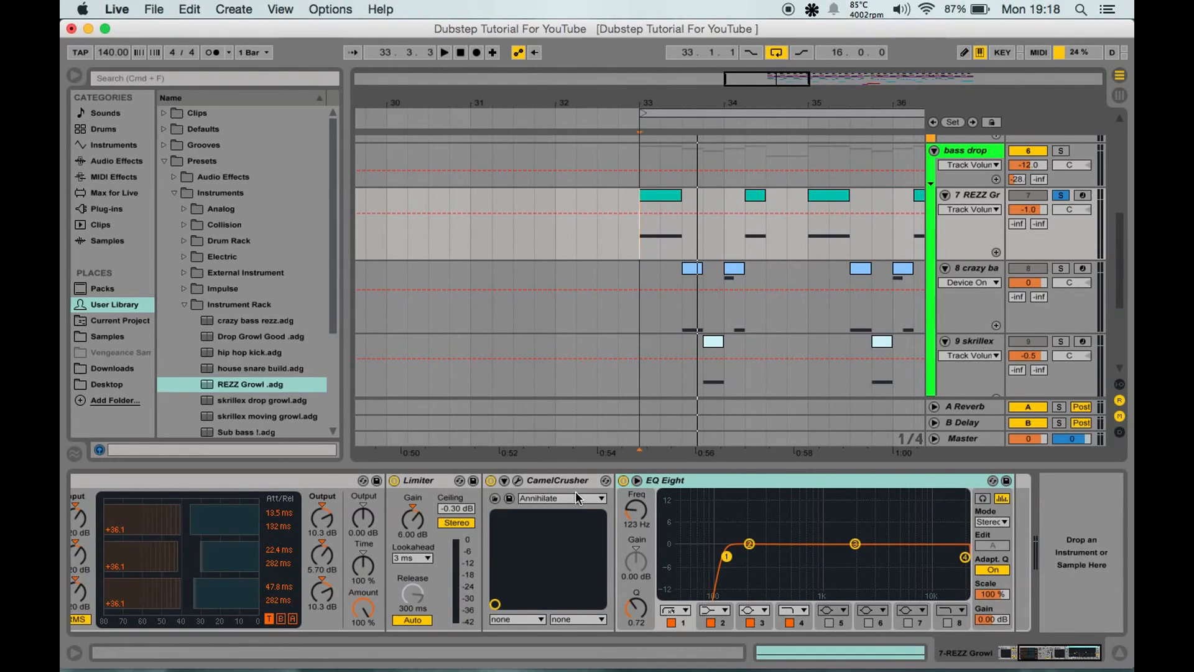
- Bypass the OTT, Limiter, CamelCrusher and EQ Eight in the REZZ Growl rack and play the dry bass
scroll(576, 491, "left", 3)
left_click(118, 480)
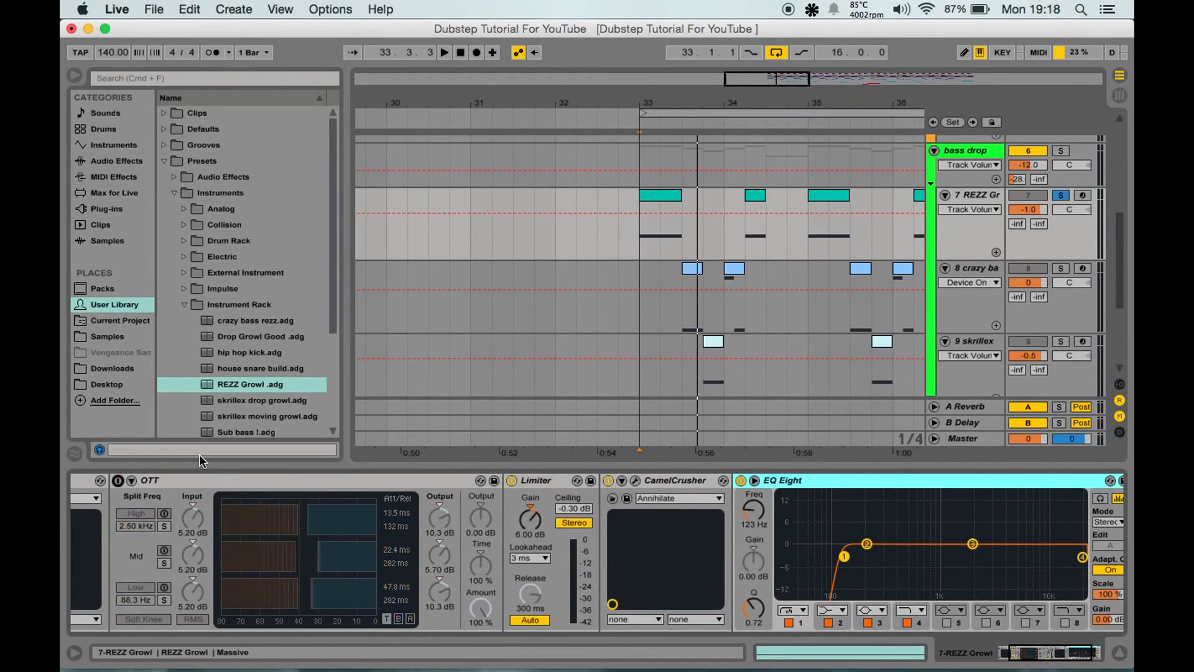
left_click(511, 480)
left_click(608, 480)
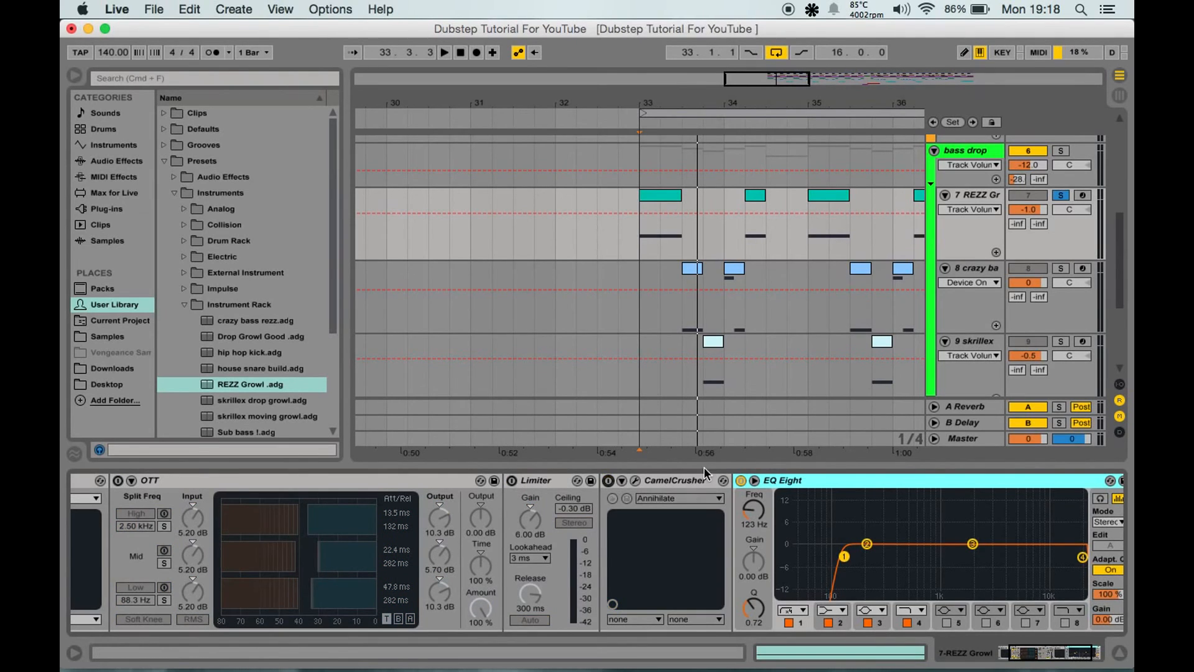
left_click(741, 480)
key("space")
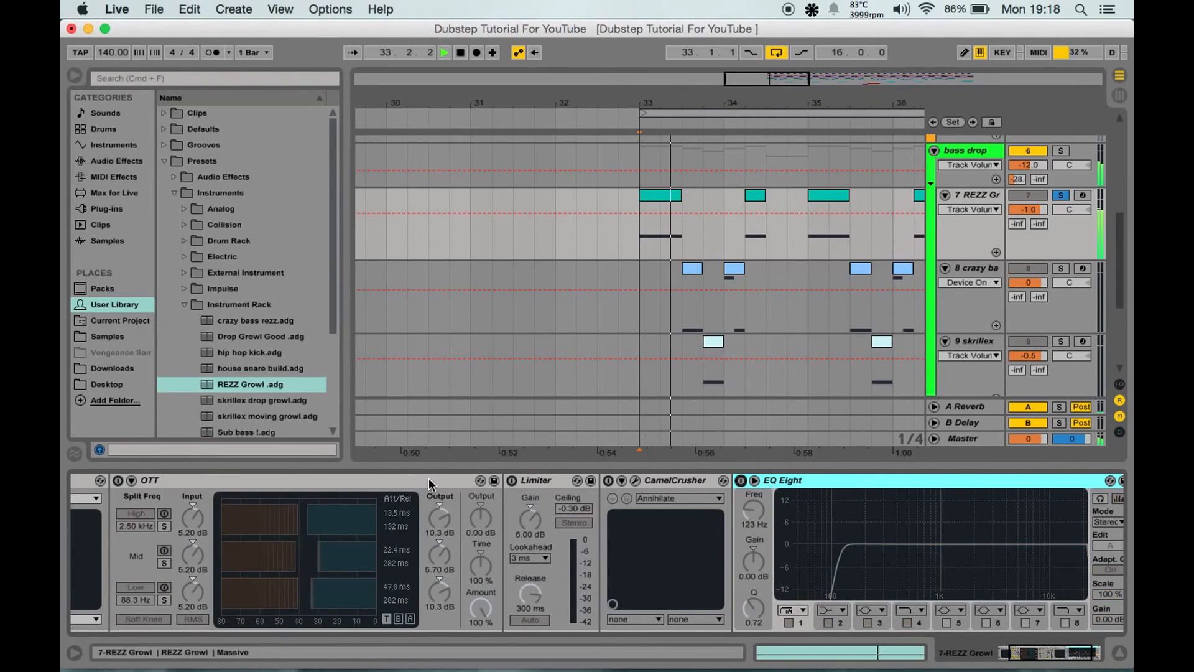
- Reactivate the OTT device on its own and play the growl from bar 33 to hear its effect
left_click(118, 482)
key("space")
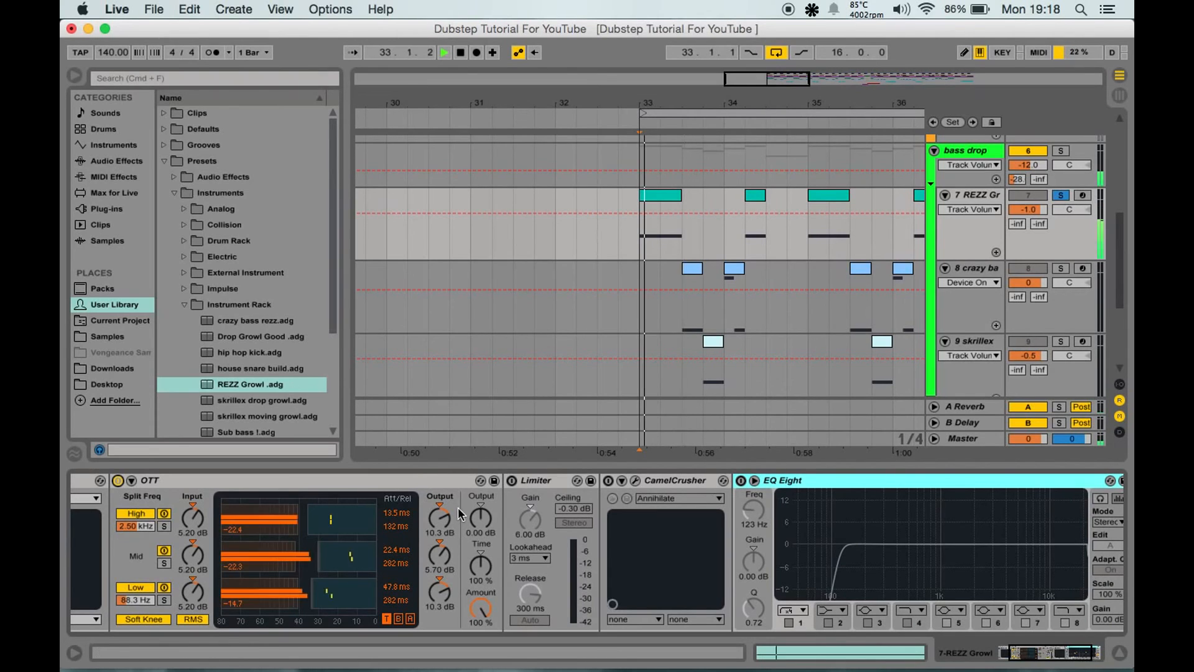
key("space")
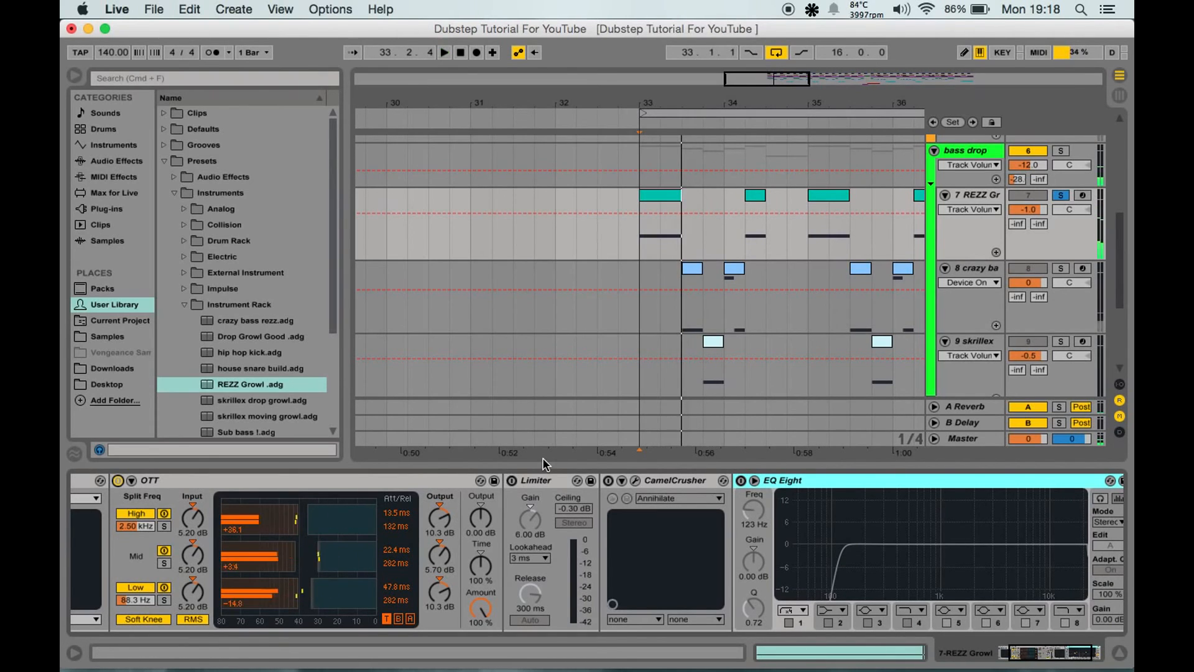
- Switch the Limiter and CamelCrusher back on one after the other, auditioning the growl with each device added
left_click(513, 480)
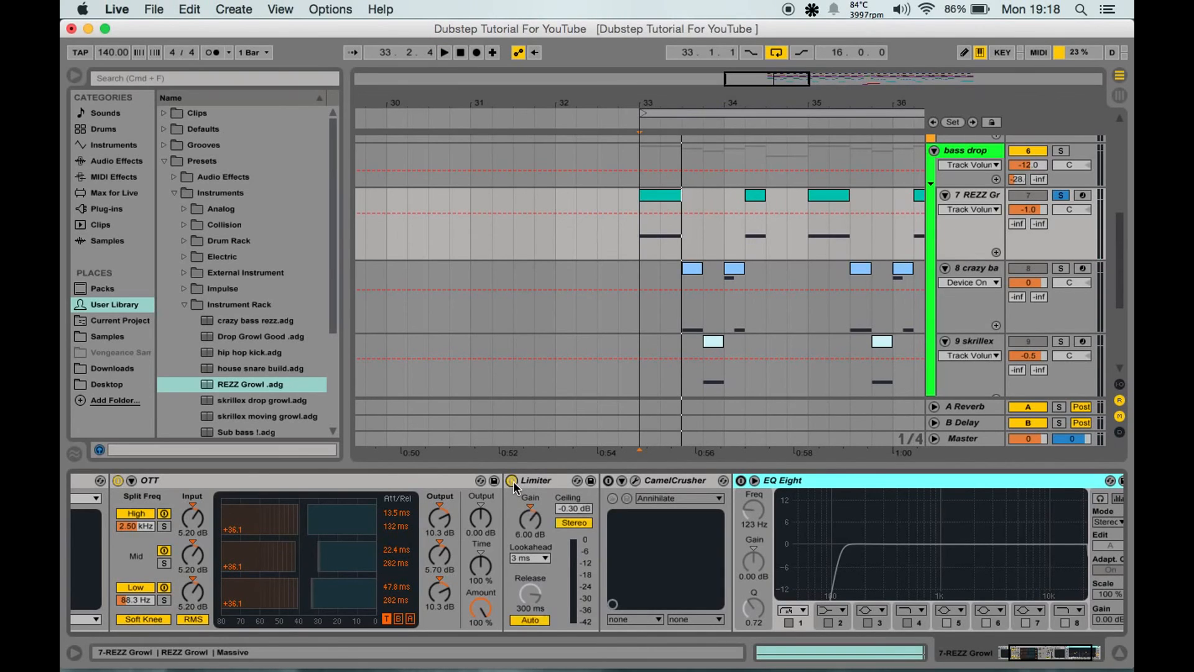
key("space")
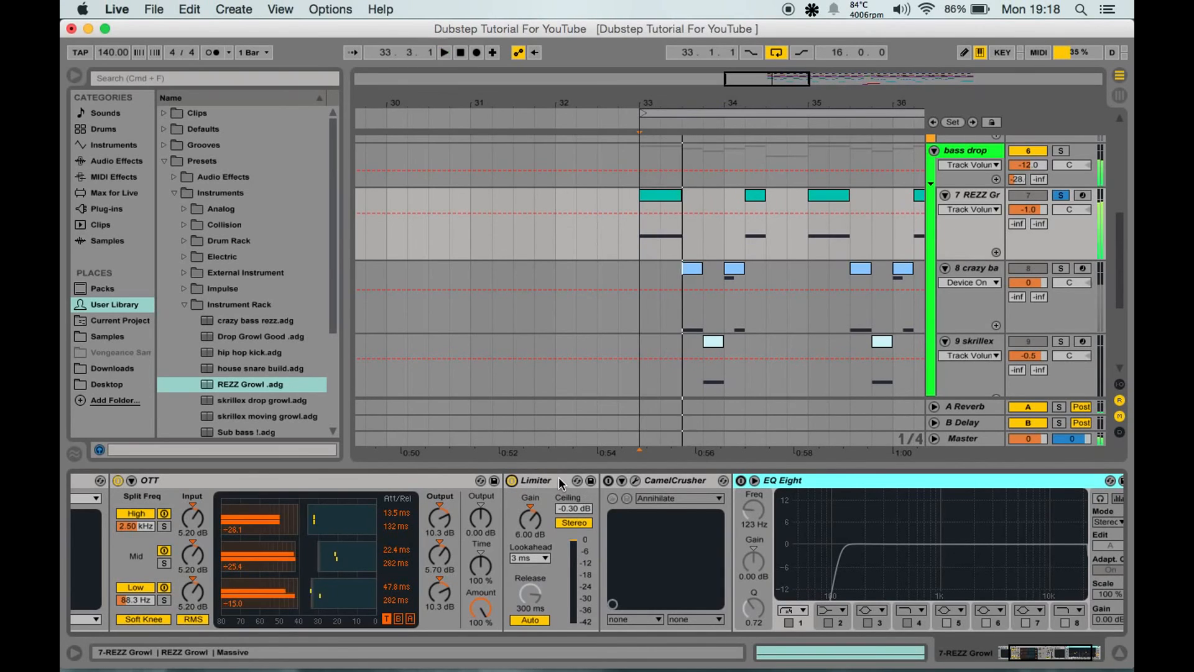
key("space")
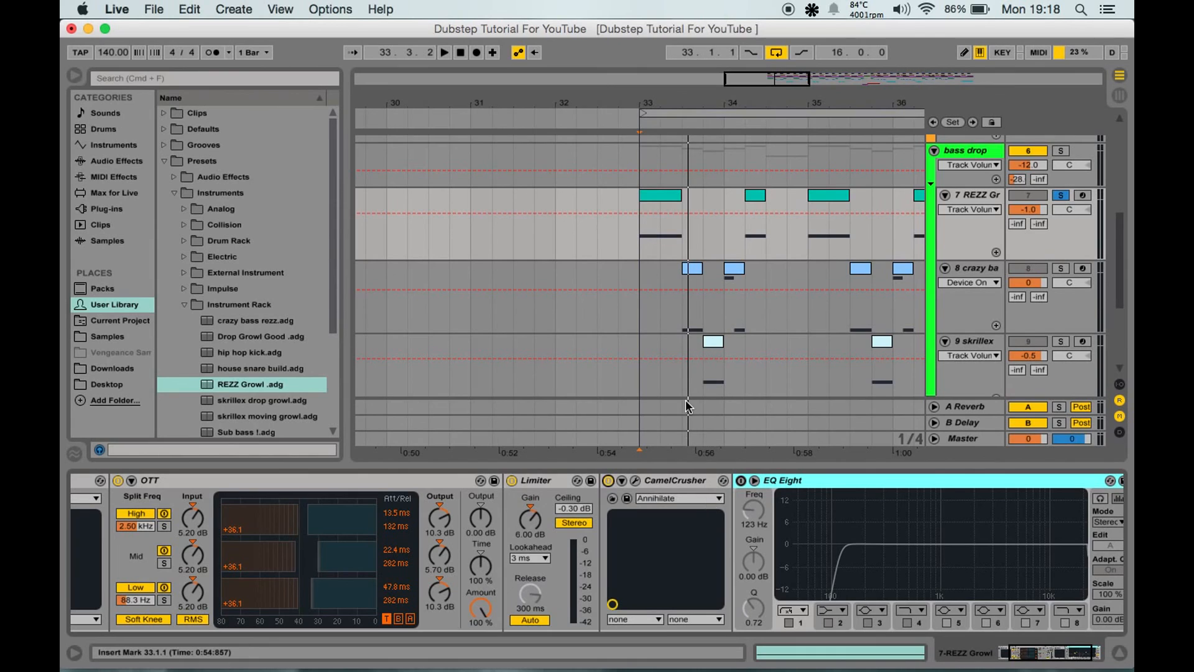
key("space")
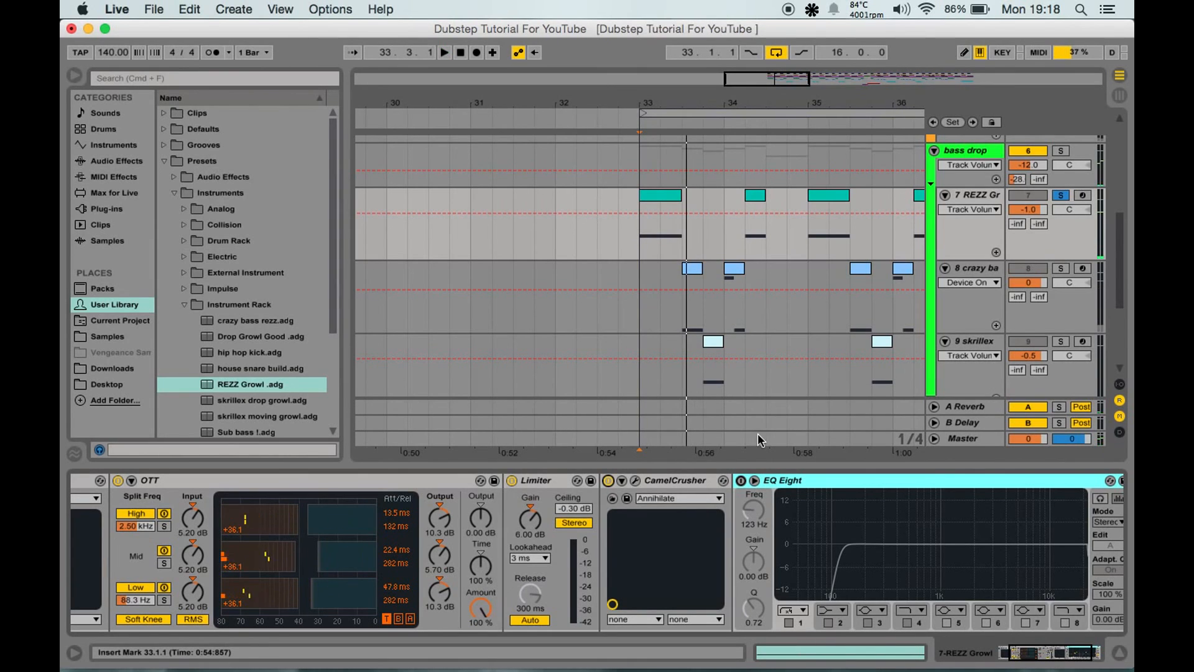
- Turn the EQ Eight back on, play the growl through the full effects chain and stop playback
left_click(740, 481)
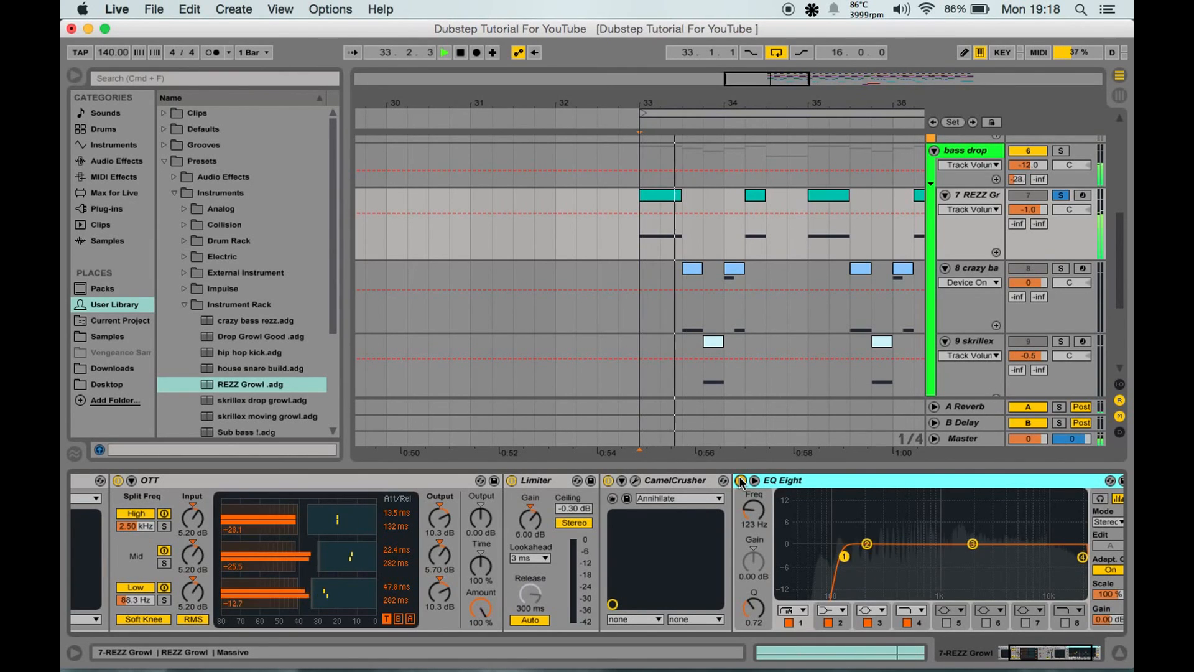
key("space")
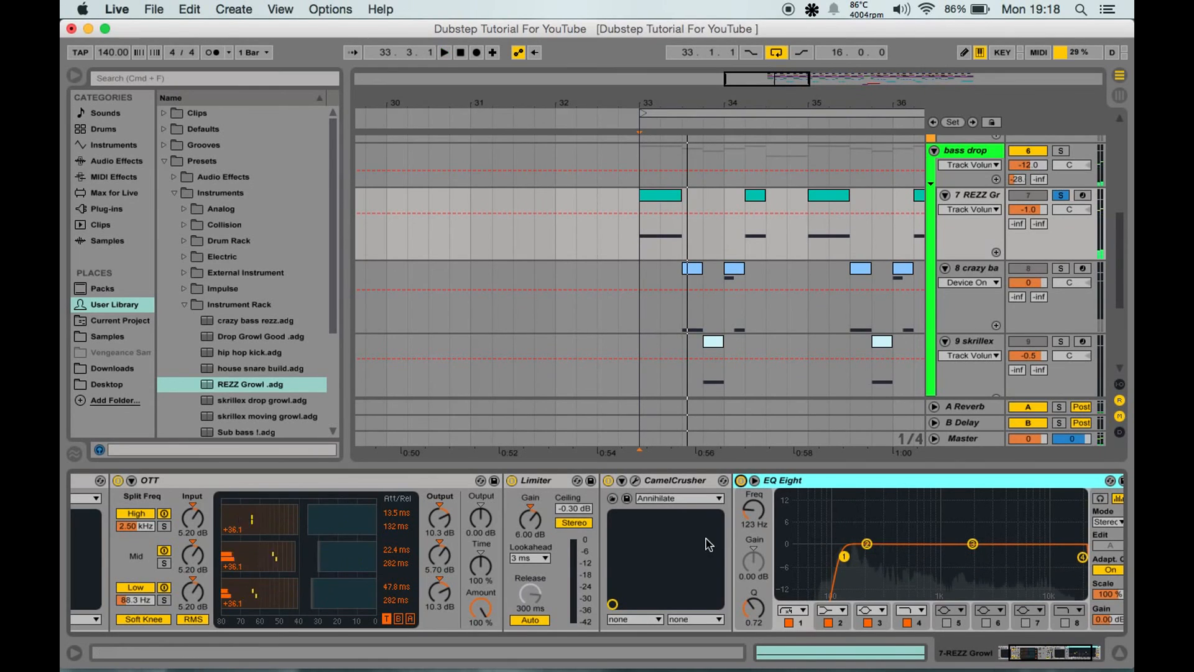
scroll(690, 541, "left", 3)
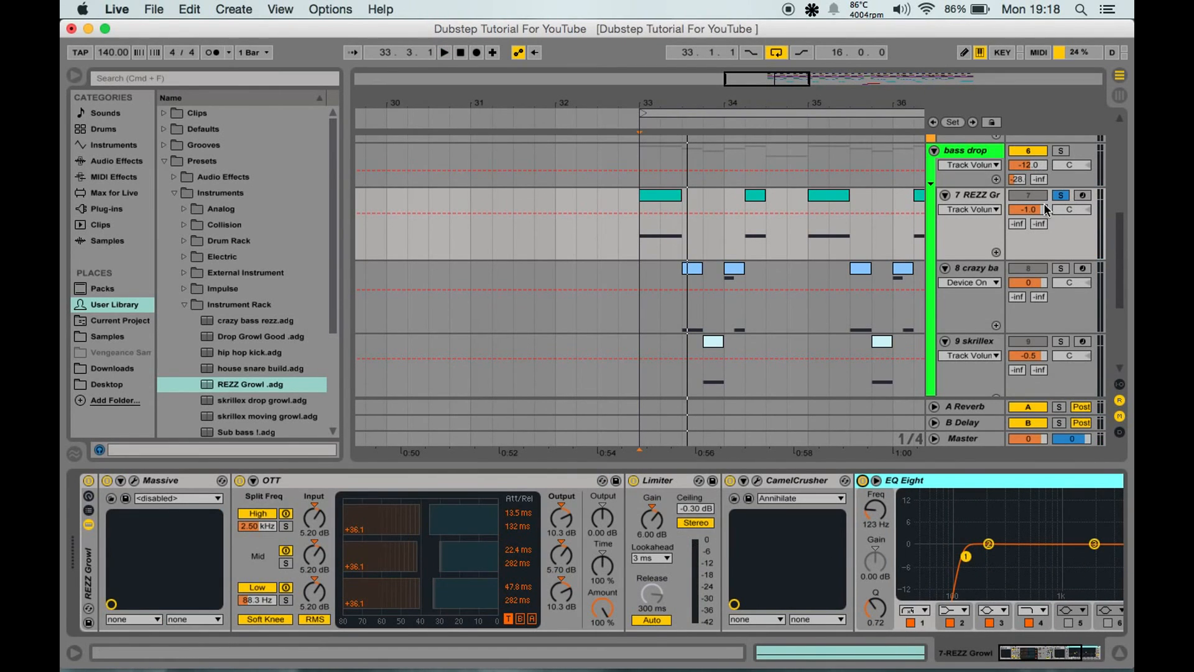